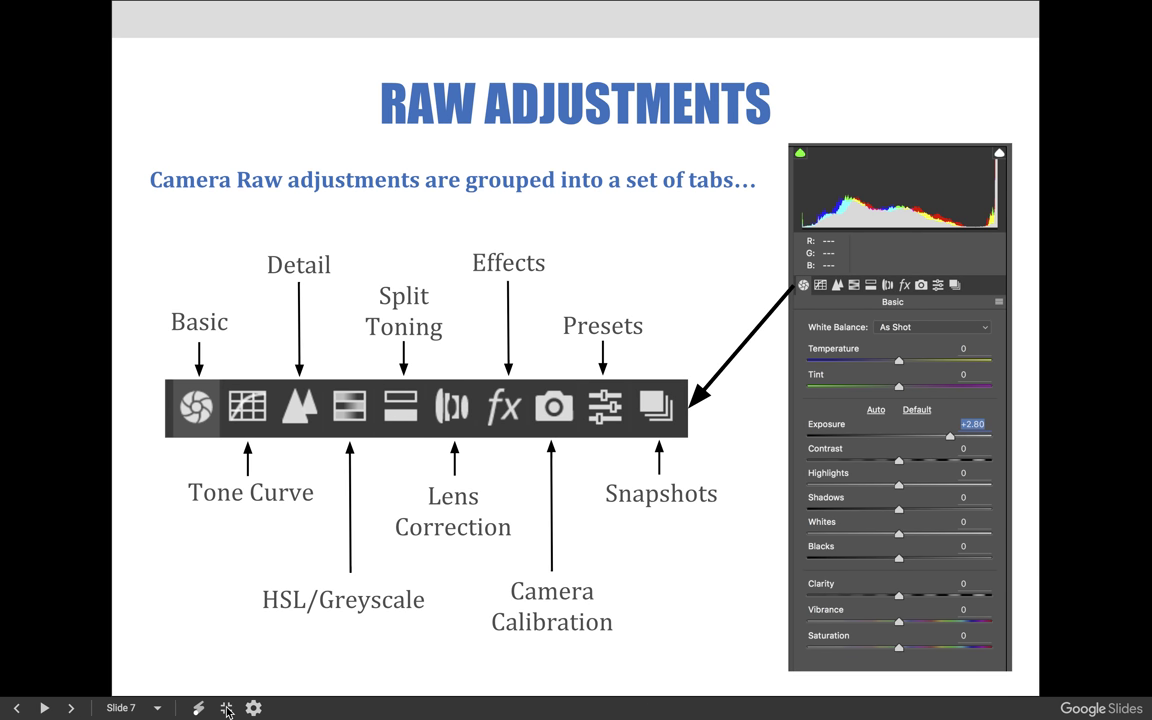
Step: Exit the full-screen slideshow to show the Camera Raw Lecture Materials page at Slide 7
{"action": "left_click", "coordinate": [227, 708]}
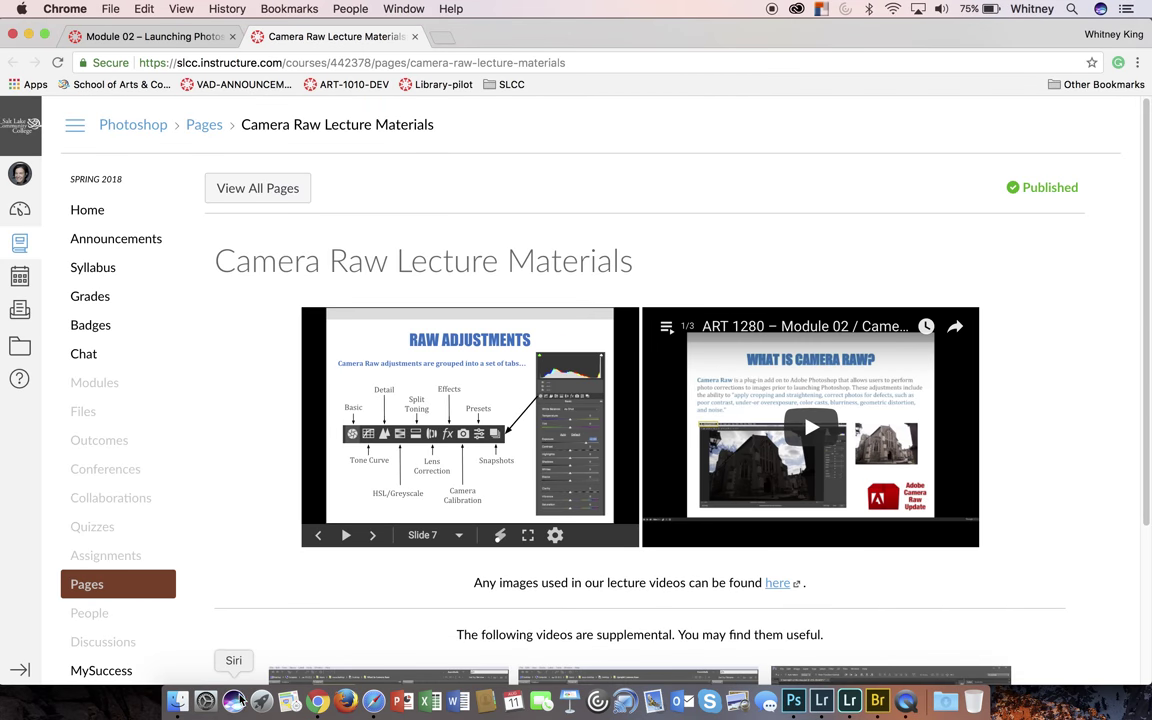
Step: Bring up Adobe Bridge, where Lesson8_Demo-11.jpg is open in Camera Raw 10.4
{"action": "left_click", "coordinate": [876, 703]}
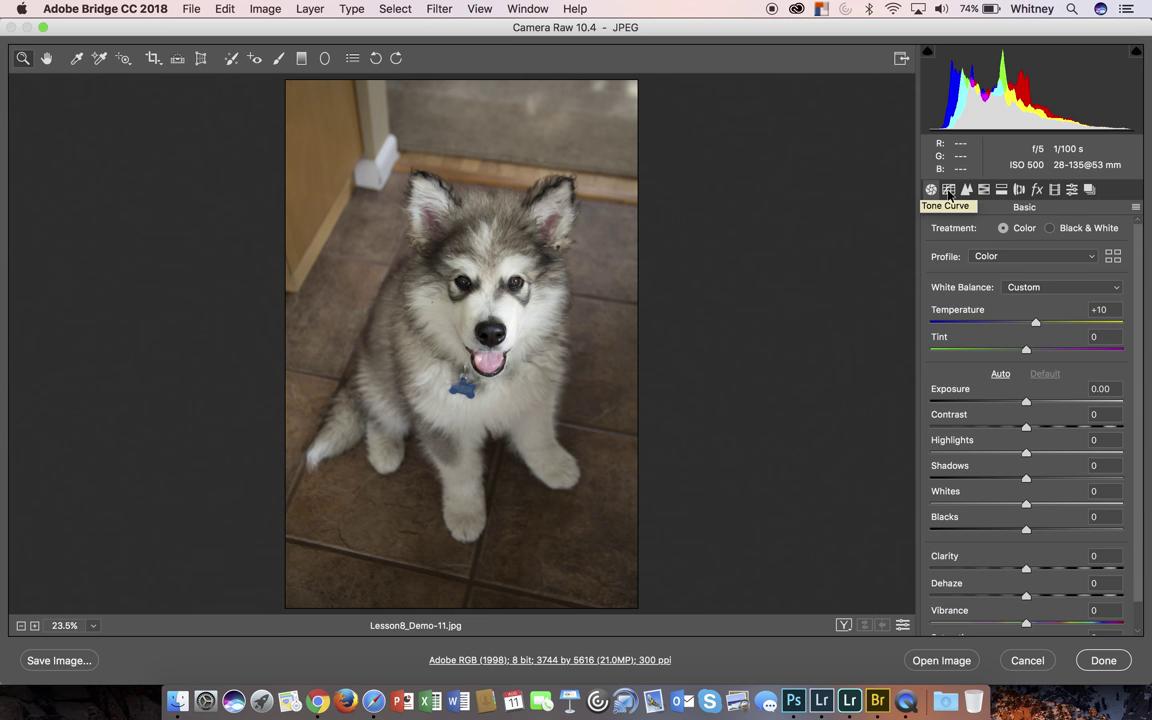
{"action": "left_click", "coordinate": [950, 194]}
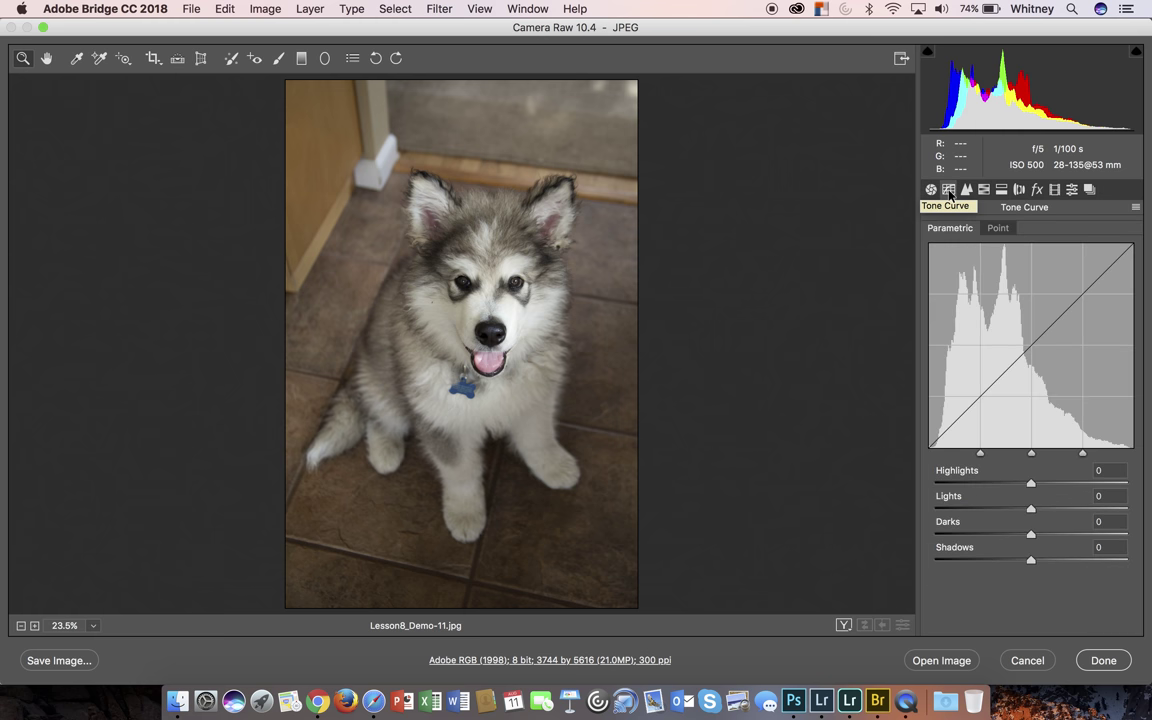
{"action": "left_click", "coordinate": [966, 190]}
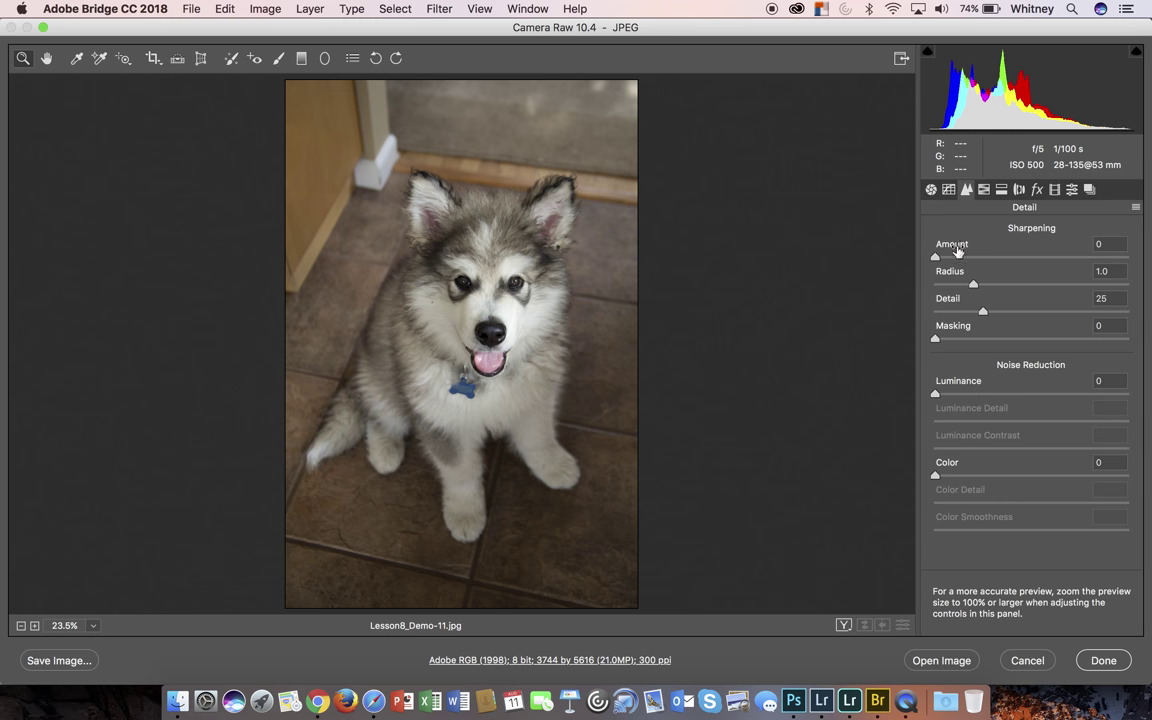
{"action": "left_click", "coordinate": [931, 190]}
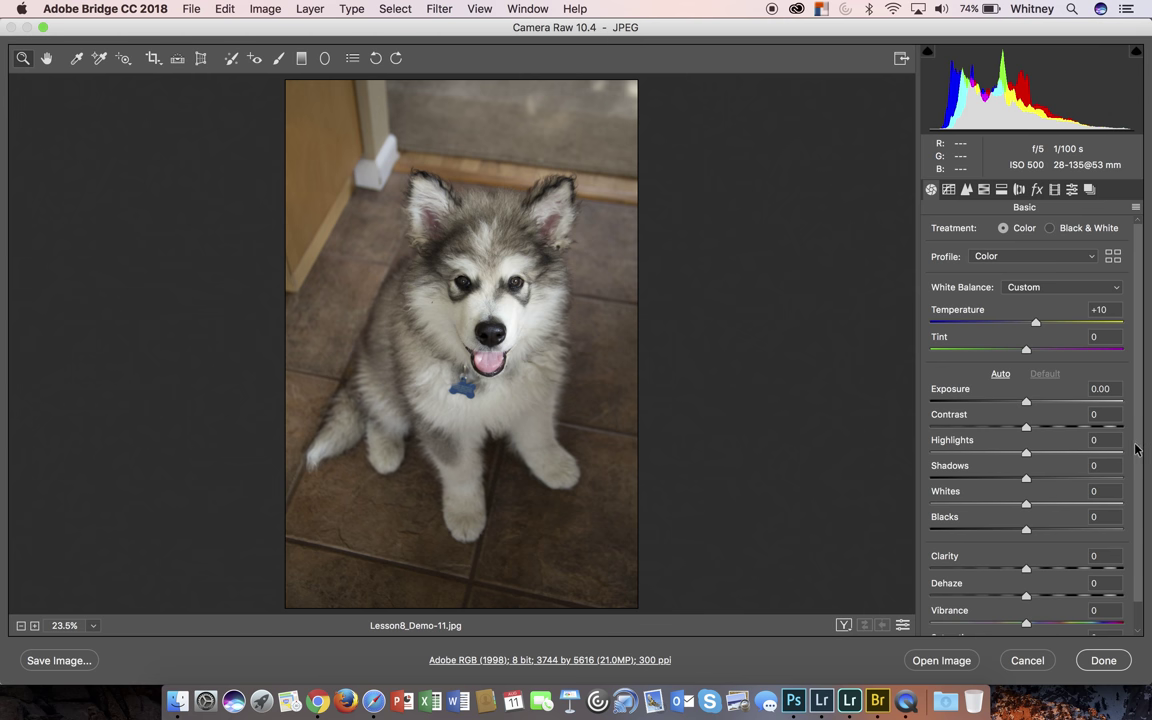
Step: Nudge the white-balance Temperature up to +15, then set it back to 0
{"action": "scroll", "coordinate": [1120, 500], "scroll_direction": "down", "scroll_amount": 2}
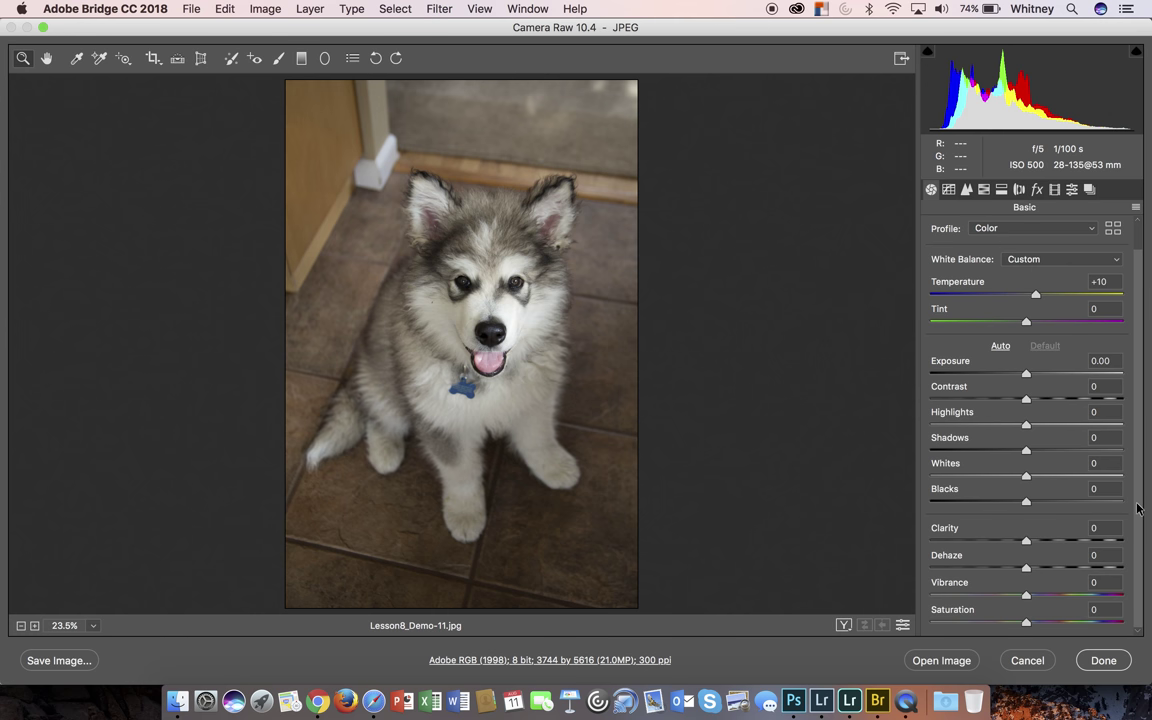
{"action": "left_click_drag", "start_coordinate": [1137, 510], "coordinate": [1139, 414]}
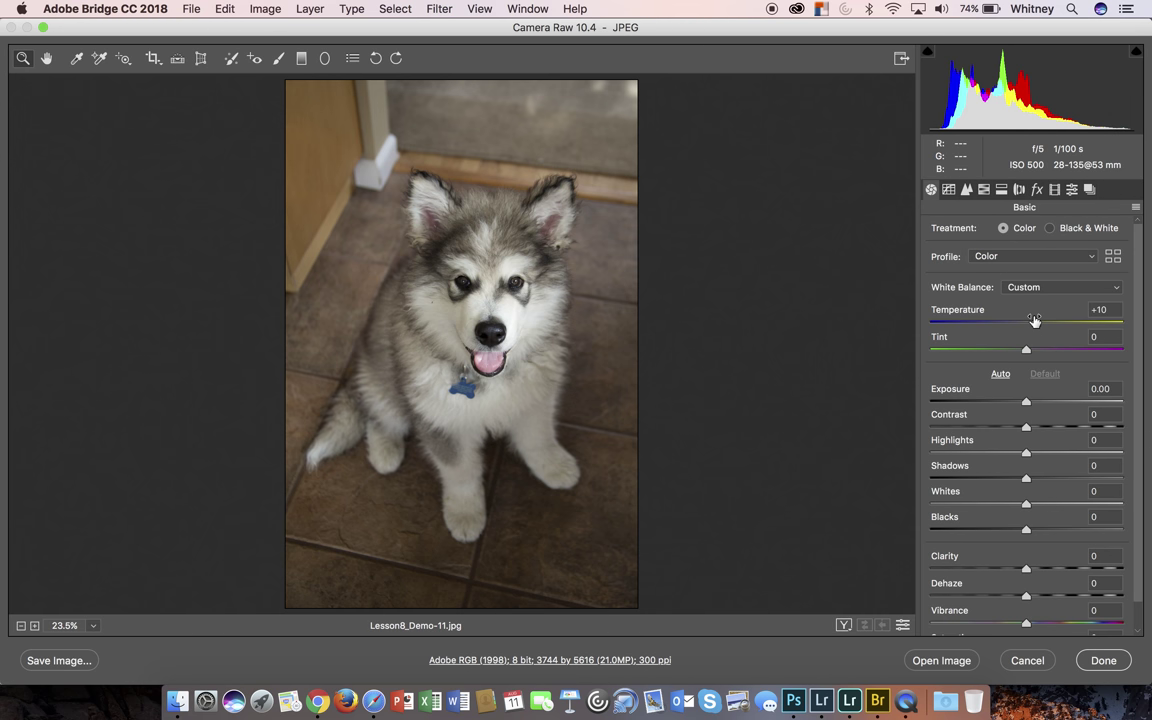
{"action": "mouse_move", "coordinate": [1035, 326]}
{"action": "left_mouse_down"}
{"action": "mouse_move", "coordinate": [1046, 324]}
{"action": "mouse_move", "coordinate": [1035, 326]}
{"action": "left_mouse_up"}
{"action": "left_click_drag", "start_coordinate": [1035, 326], "coordinate": [1040, 325]}
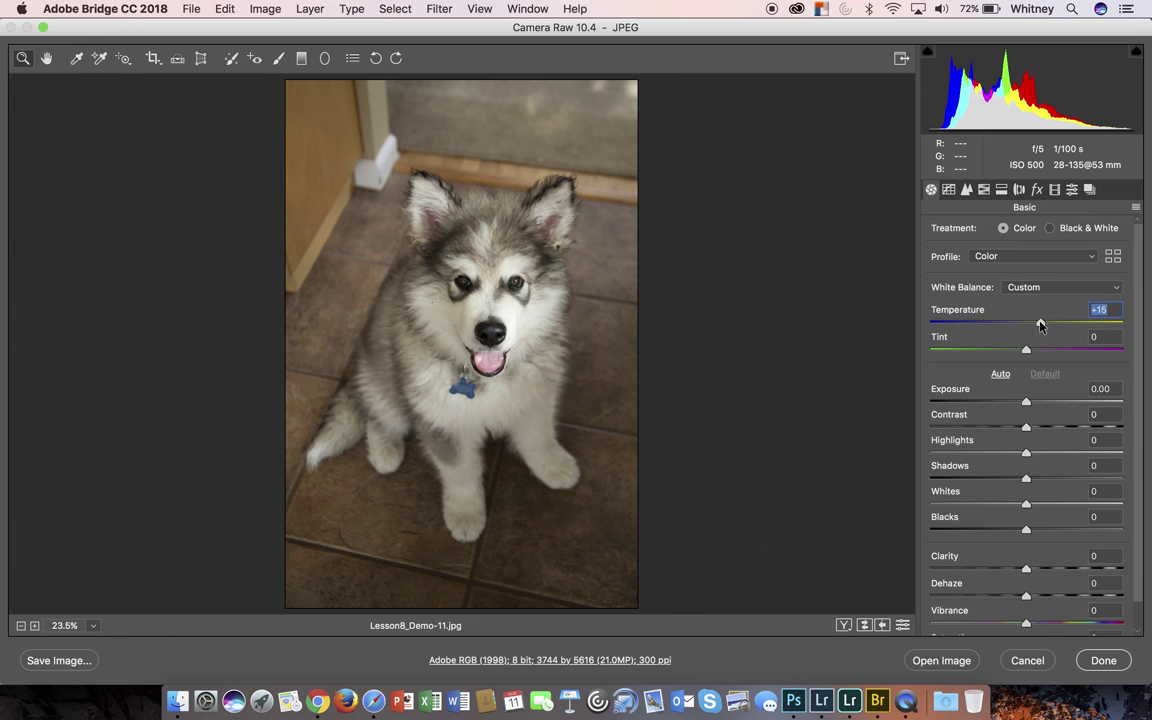
{"action": "left_click_drag", "start_coordinate": [1040, 325], "coordinate": [1026, 325]}
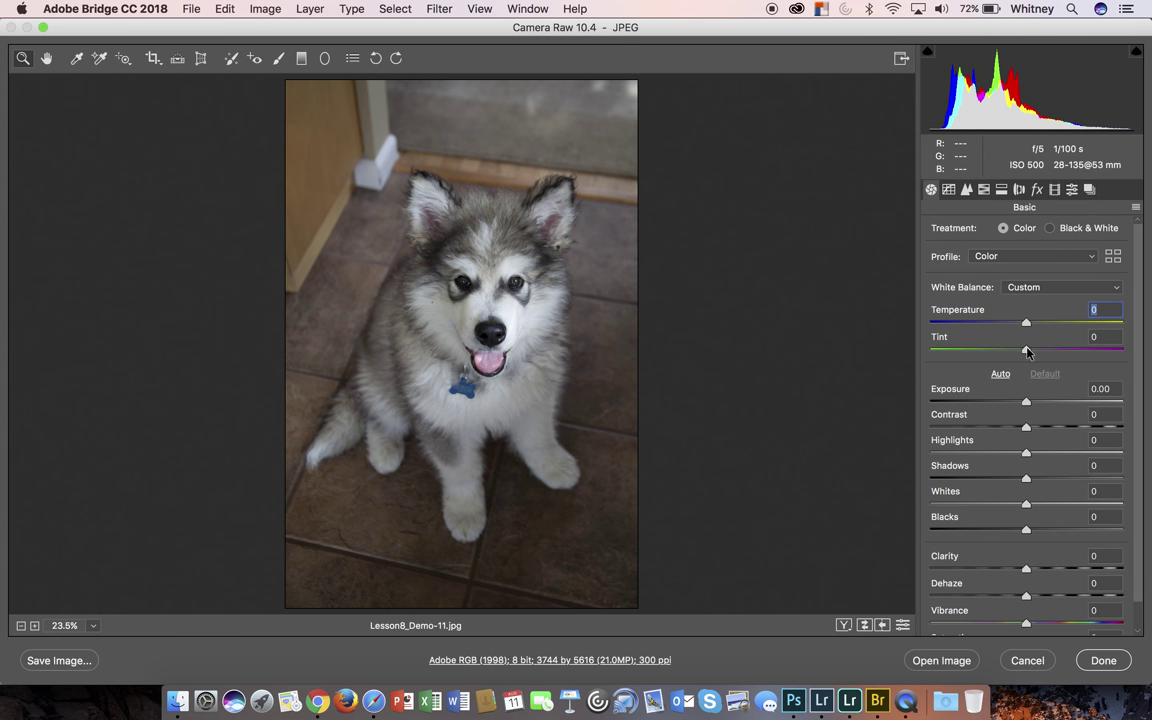
{"action": "left_click", "coordinate": [1050, 229]}
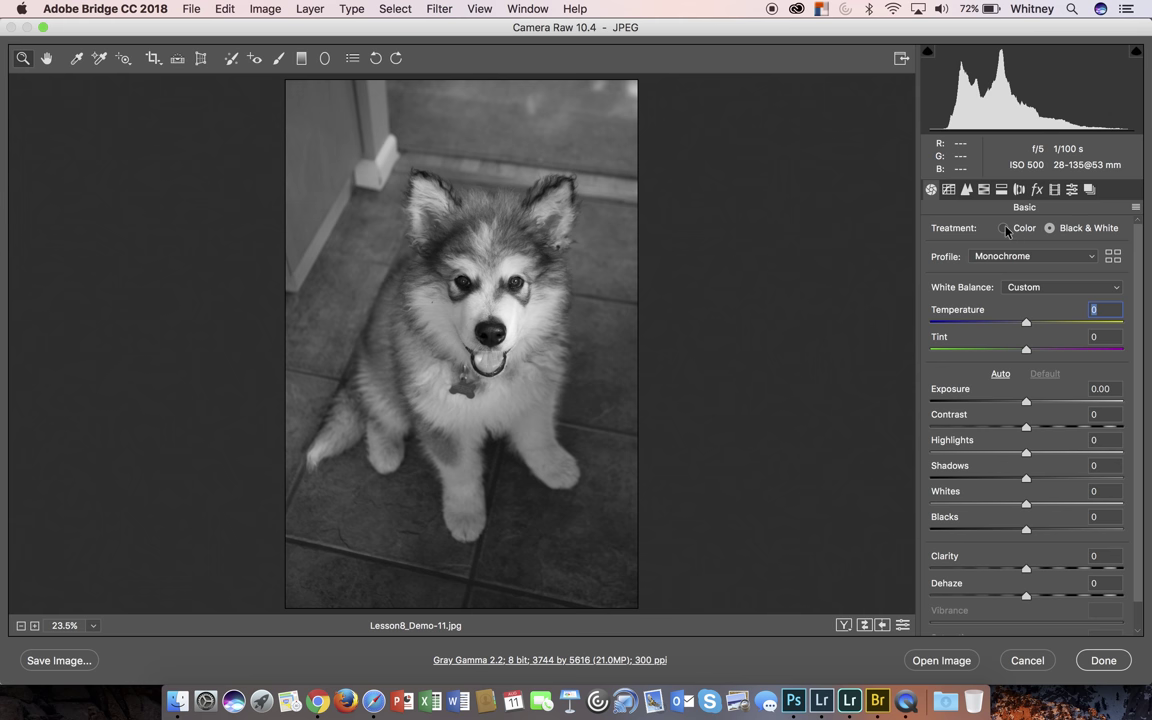
{"action": "left_click", "coordinate": [1004, 229]}
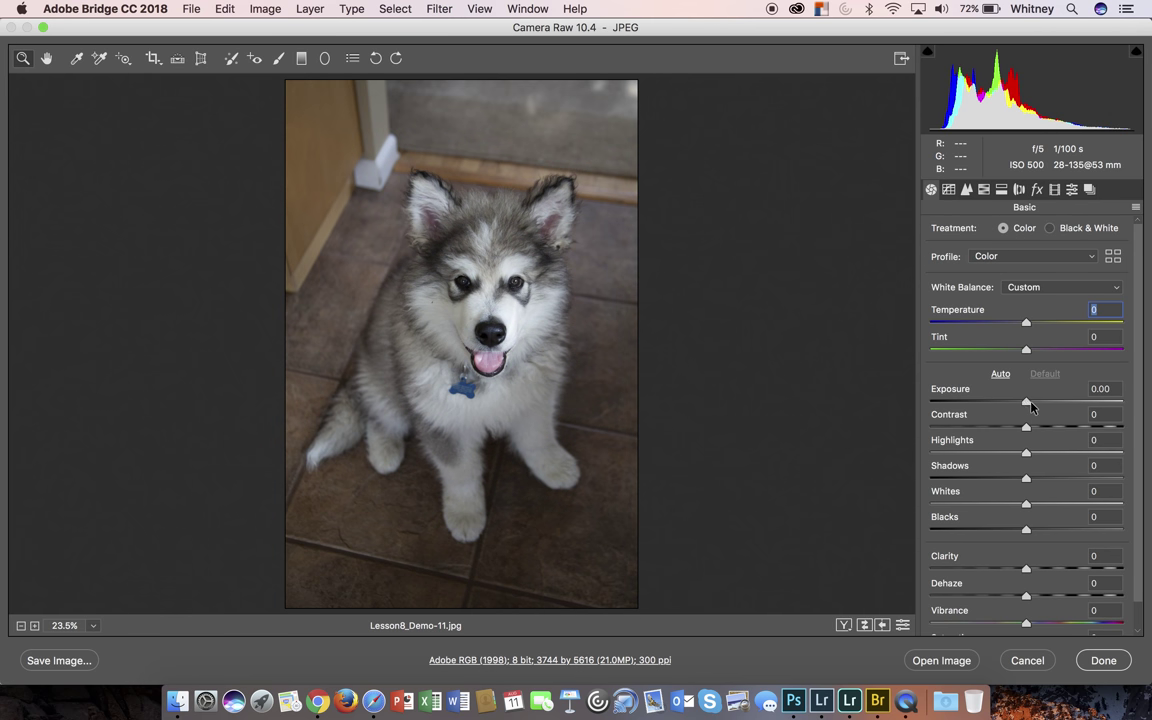
{"action": "mouse_move", "coordinate": [1026, 403]}
{"action": "left_mouse_down"}
{"action": "mouse_move", "coordinate": [1040, 403]}
{"action": "mouse_move", "coordinate": [1026, 404]}
{"action": "left_mouse_up"}
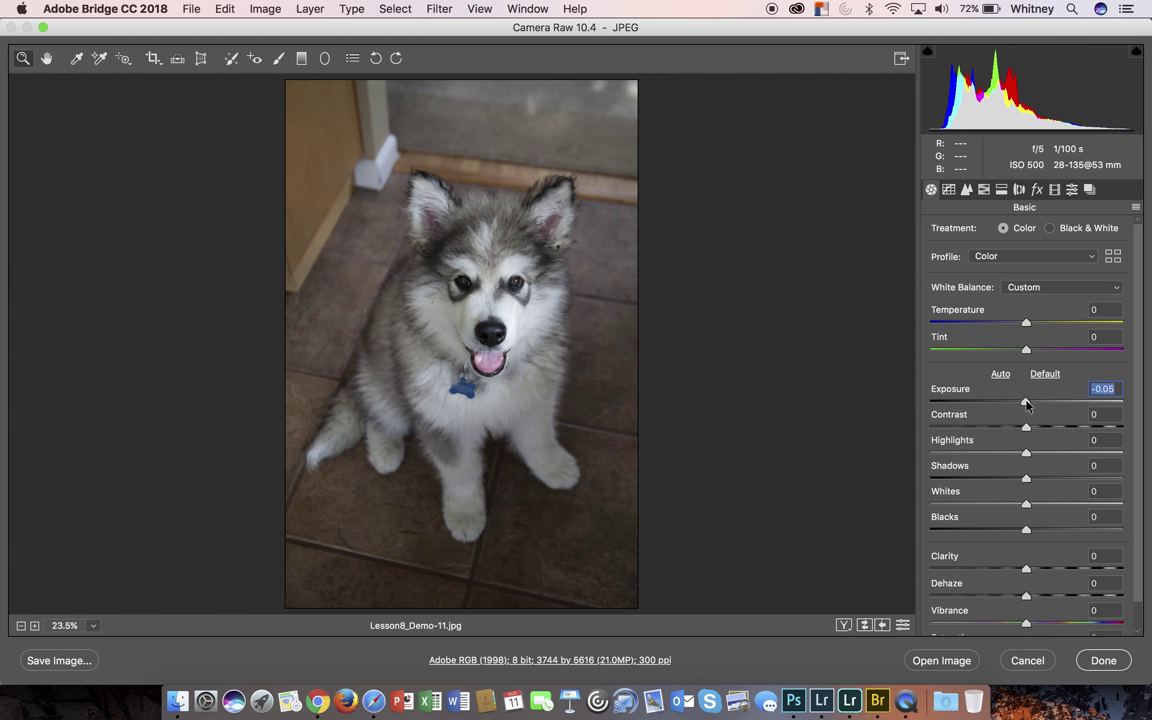
{"action": "double_click", "coordinate": [1026, 402]}
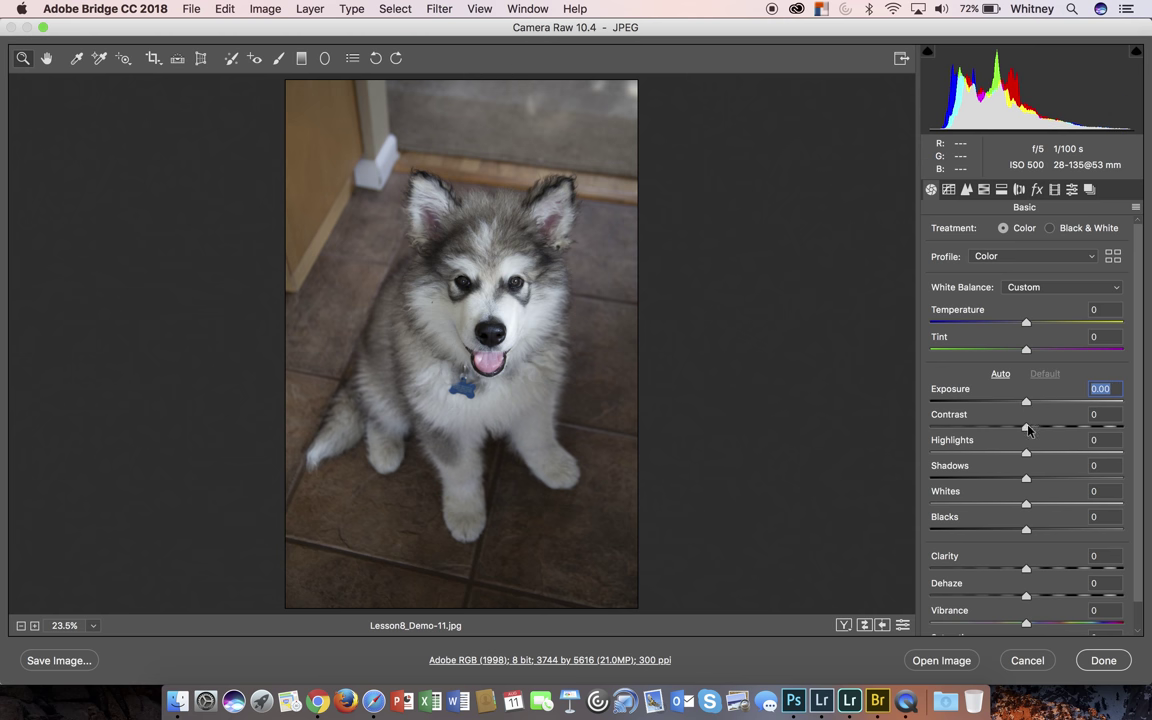
{"action": "left_click_drag", "start_coordinate": [1027, 430], "coordinate": [1046, 480]}
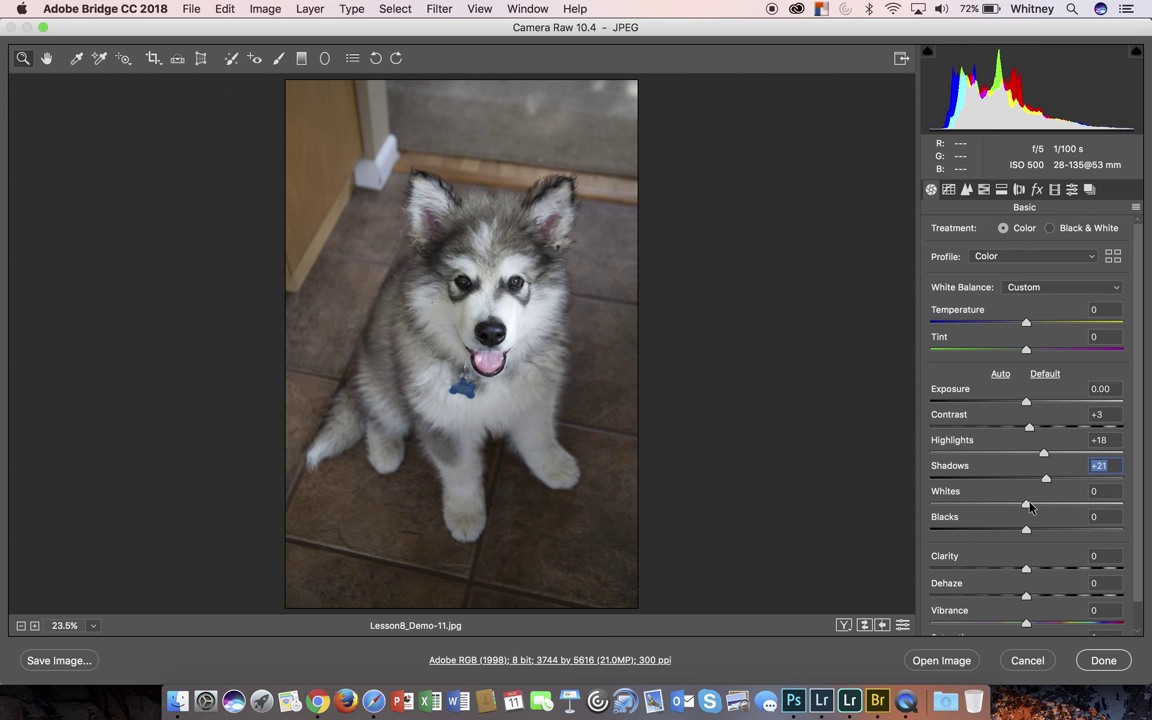
{"action": "left_click_drag", "start_coordinate": [1030, 508], "coordinate": [1024, 506]}
{"action": "double_click", "coordinate": [1044, 478]}
{"action": "double_click", "coordinate": [1043, 453]}
{"action": "left_click", "coordinate": [1028, 428]}
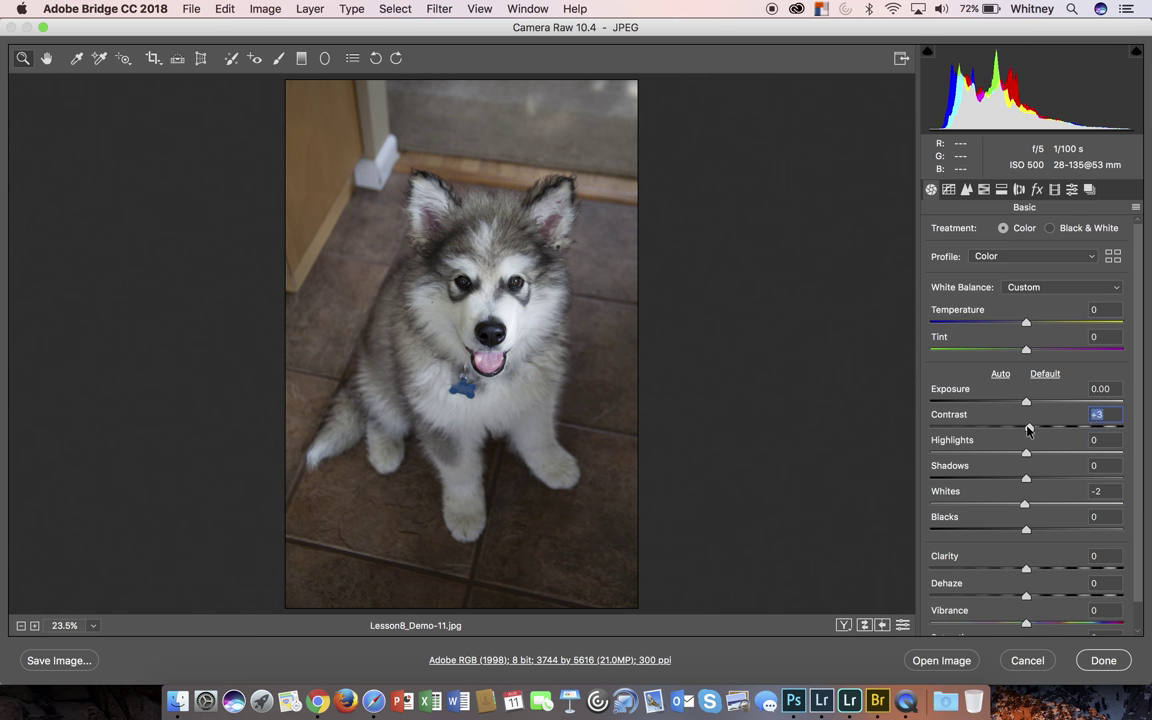
{"action": "double_click", "coordinate": [1028, 428]}
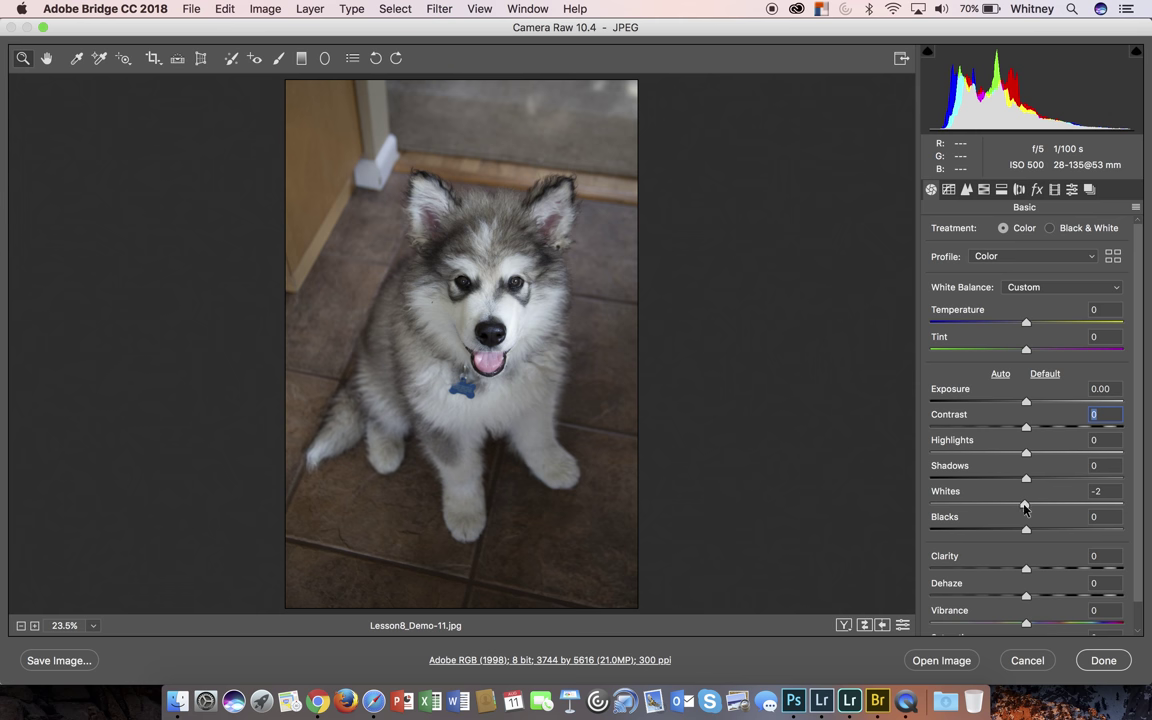
{"action": "double_click", "coordinate": [1025, 504]}
{"action": "scroll", "coordinate": [1027, 430], "scroll_direction": "down", "scroll_amount": 2}
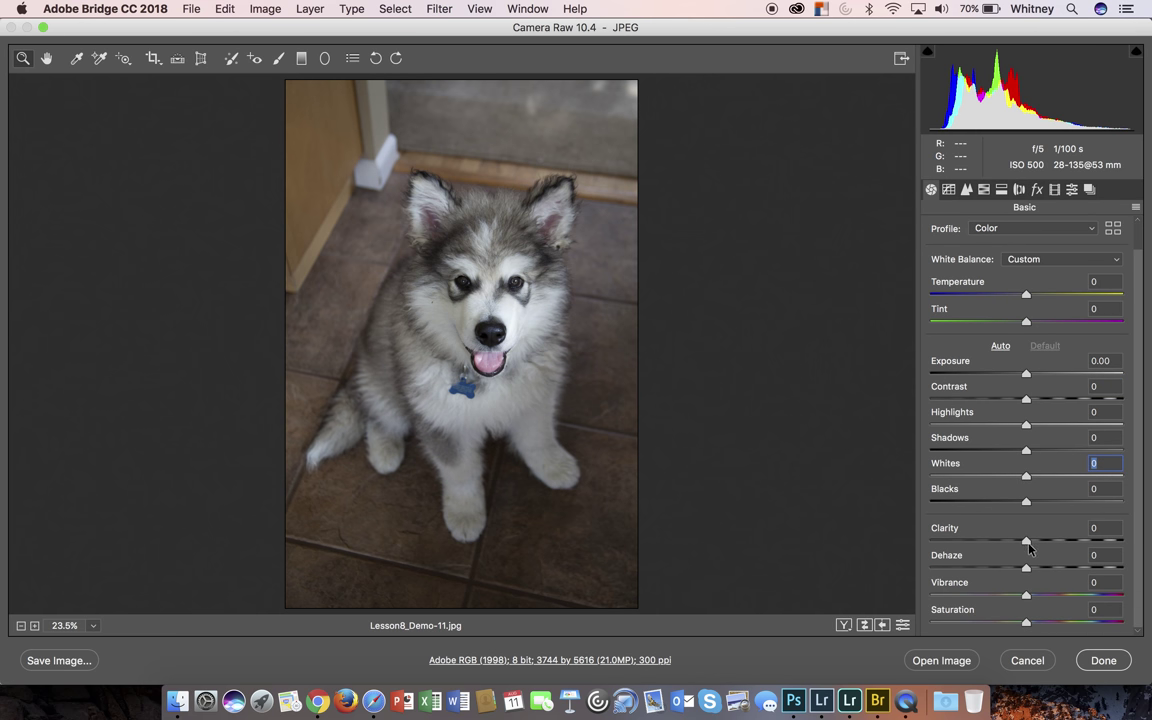
{"action": "left_click_drag", "start_coordinate": [1028, 542], "coordinate": [1005, 544]}
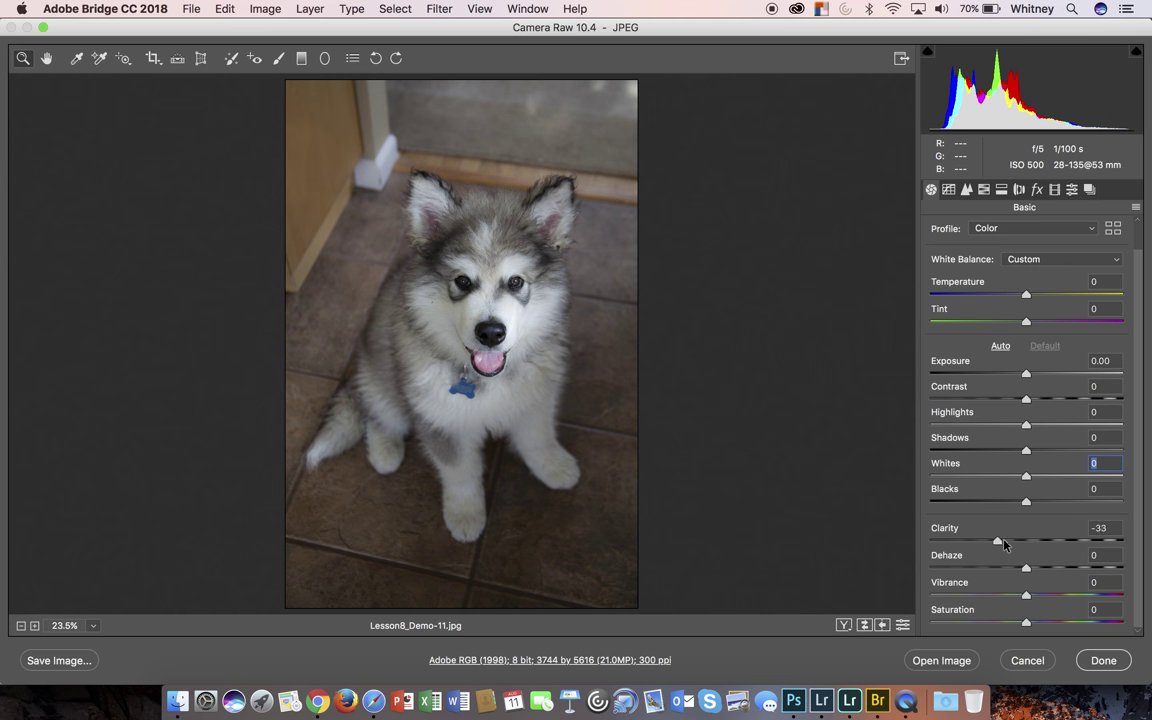
{"action": "double_click", "coordinate": [999, 541]}
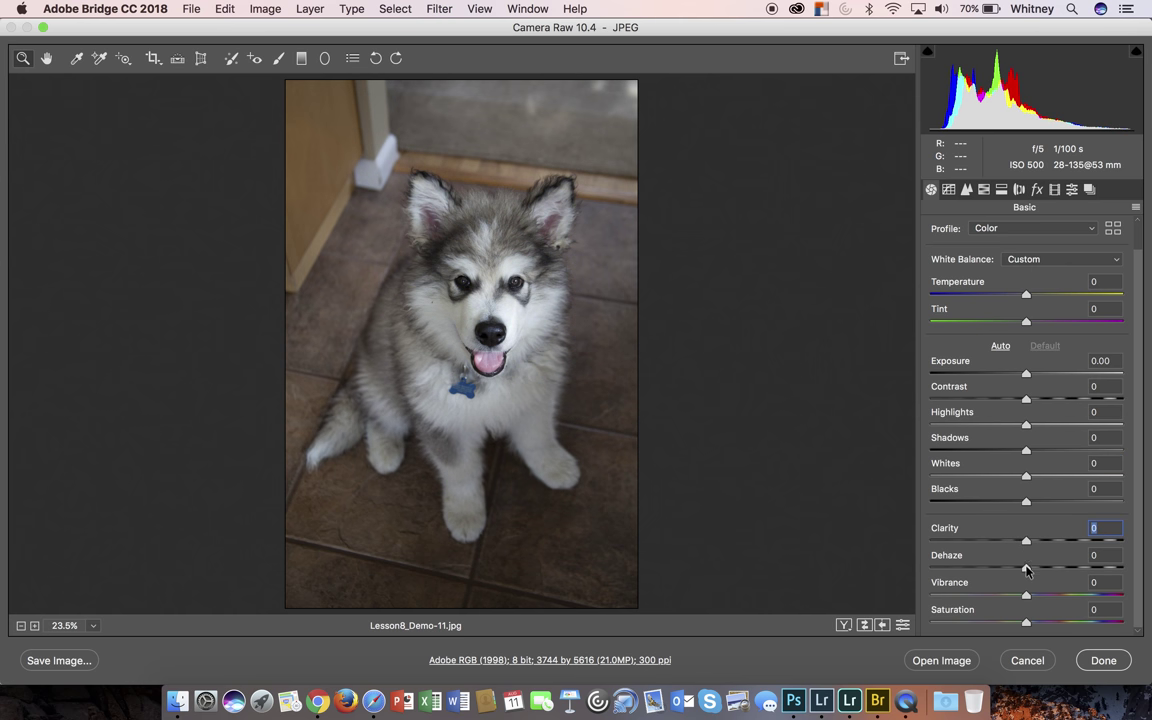
{"action": "left_click_drag", "start_coordinate": [1027, 570], "coordinate": [1011, 570]}
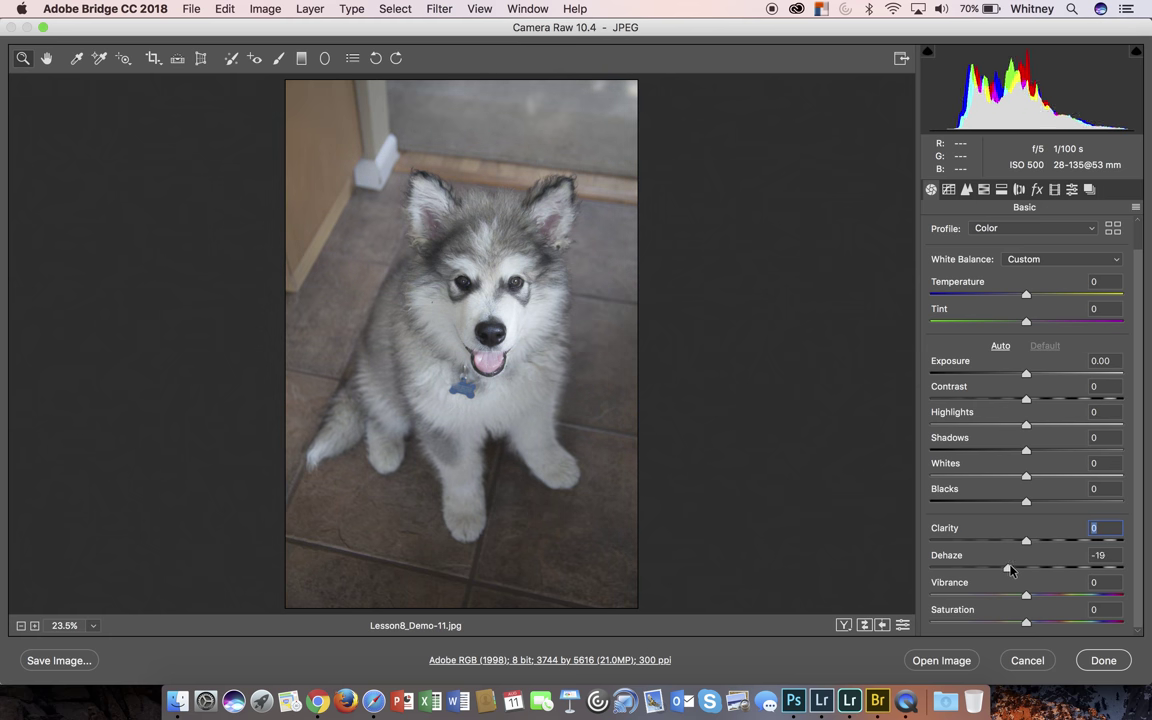
{"action": "double_click", "coordinate": [1010, 569]}
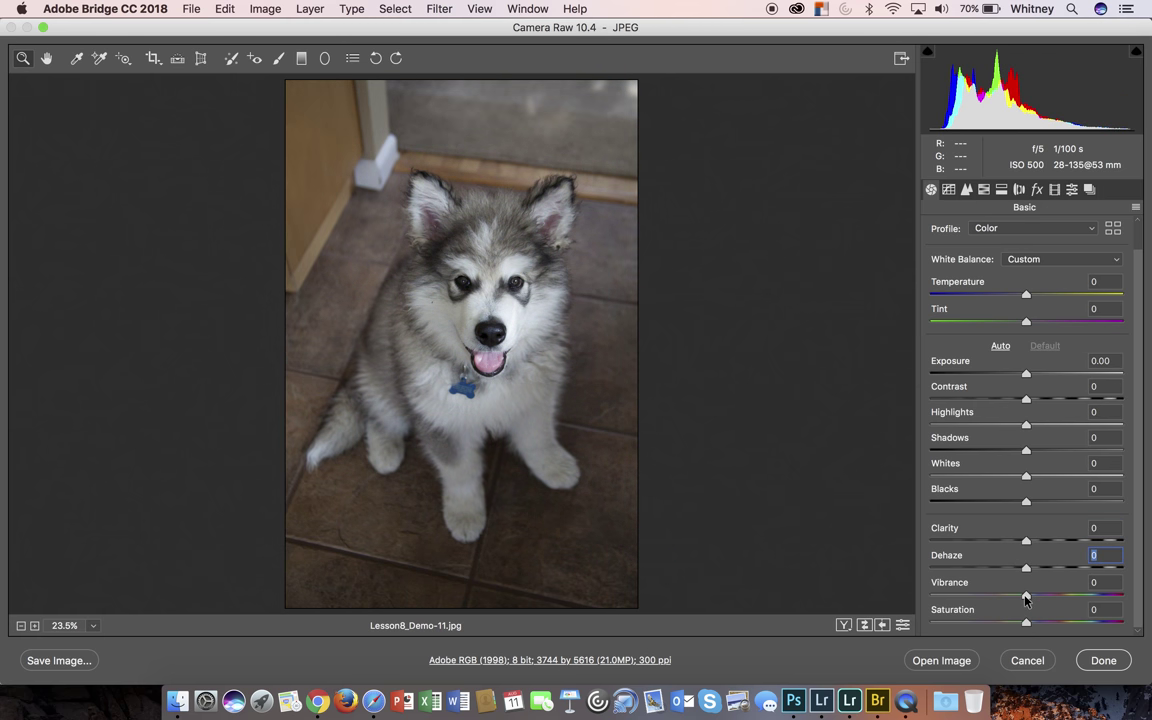
{"action": "mouse_move", "coordinate": [1025, 598]}
{"action": "left_mouse_down"}
{"action": "mouse_move", "coordinate": [1045, 597]}
{"action": "mouse_move", "coordinate": [1023, 598]}
{"action": "left_mouse_up"}
{"action": "double_click", "coordinate": [1023, 598]}
{"action": "mouse_move", "coordinate": [1025, 625]}
{"action": "left_mouse_down"}
{"action": "mouse_move", "coordinate": [1046, 622]}
{"action": "mouse_move", "coordinate": [1011, 624]}
{"action": "mouse_move", "coordinate": [1027, 624]}
{"action": "left_mouse_up"}
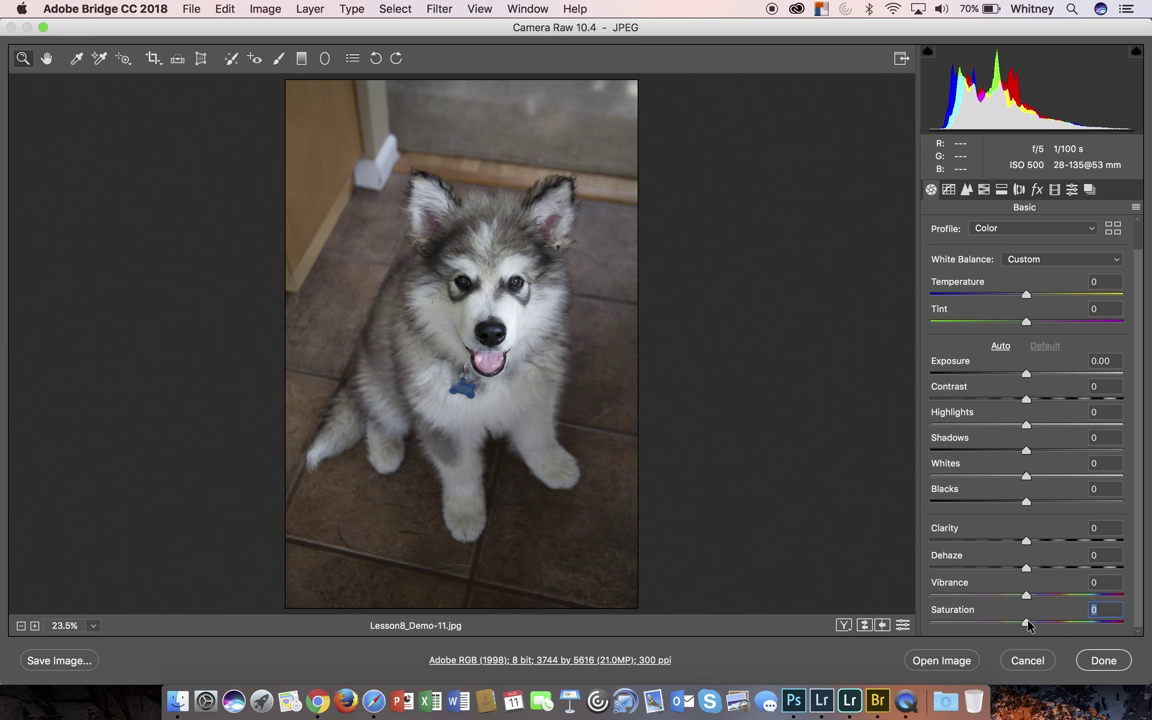
Step: Look at the Tone Curve and Detail panels, ending on HSL Adjustments' Saturation tab
{"action": "left_click", "coordinate": [949, 190]}
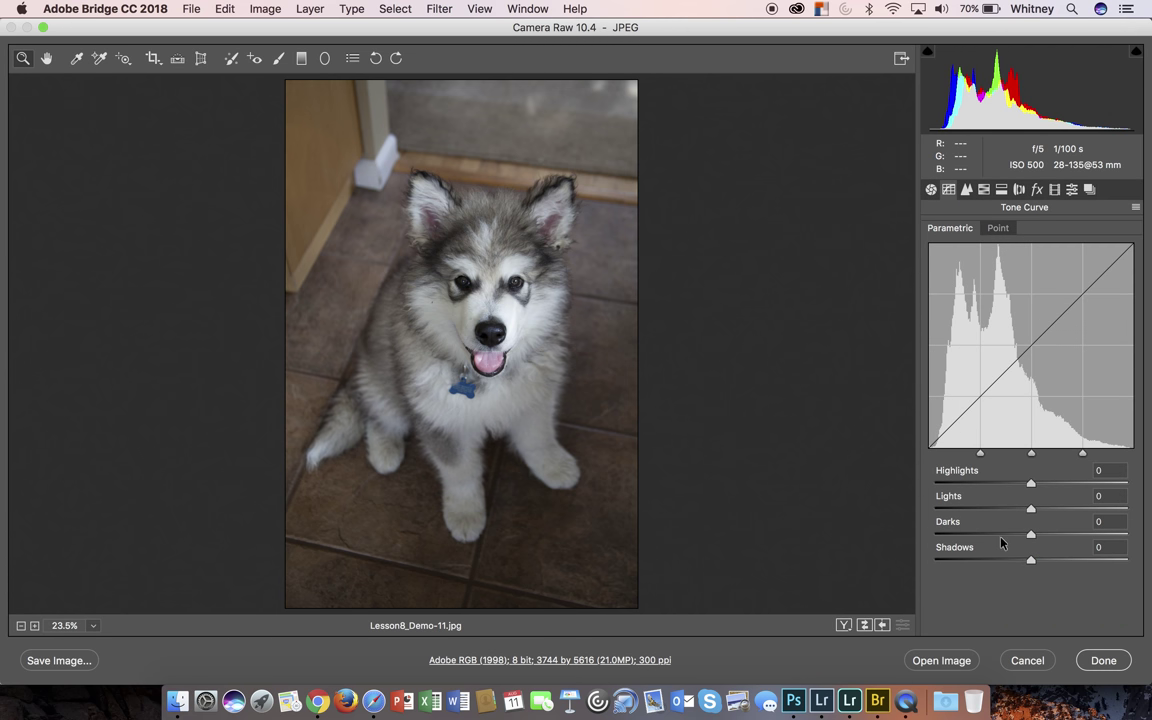
{"action": "left_click", "coordinate": [968, 191]}
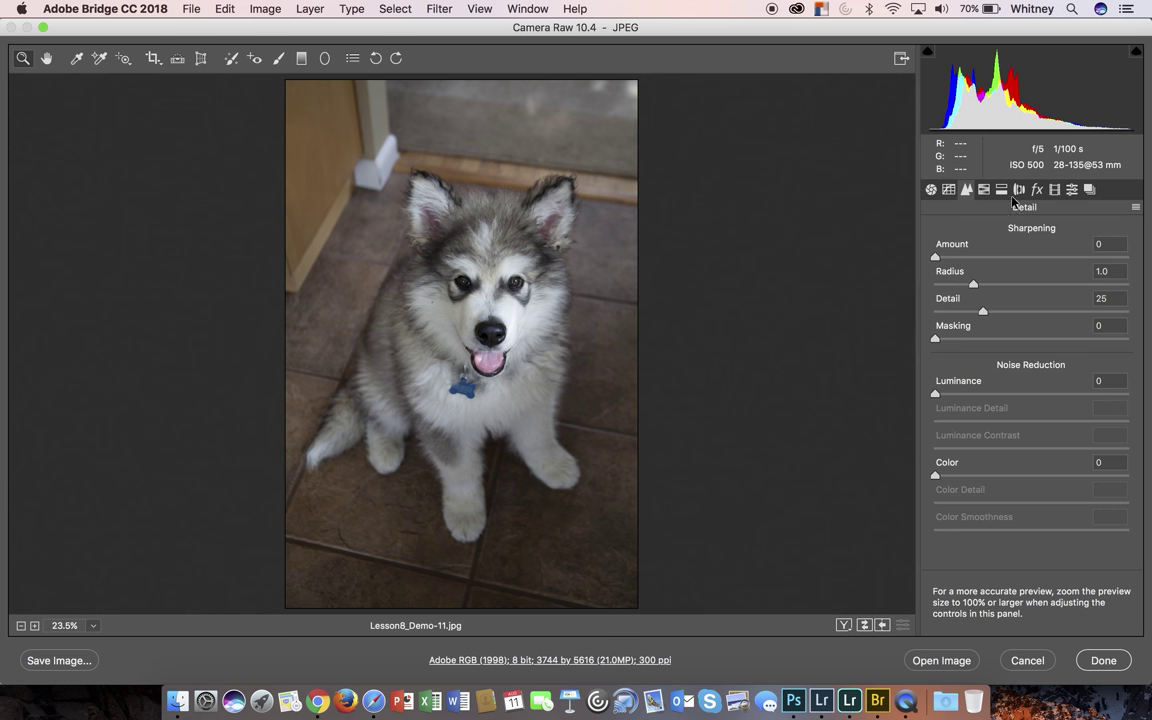
{"action": "left_click", "coordinate": [985, 190]}
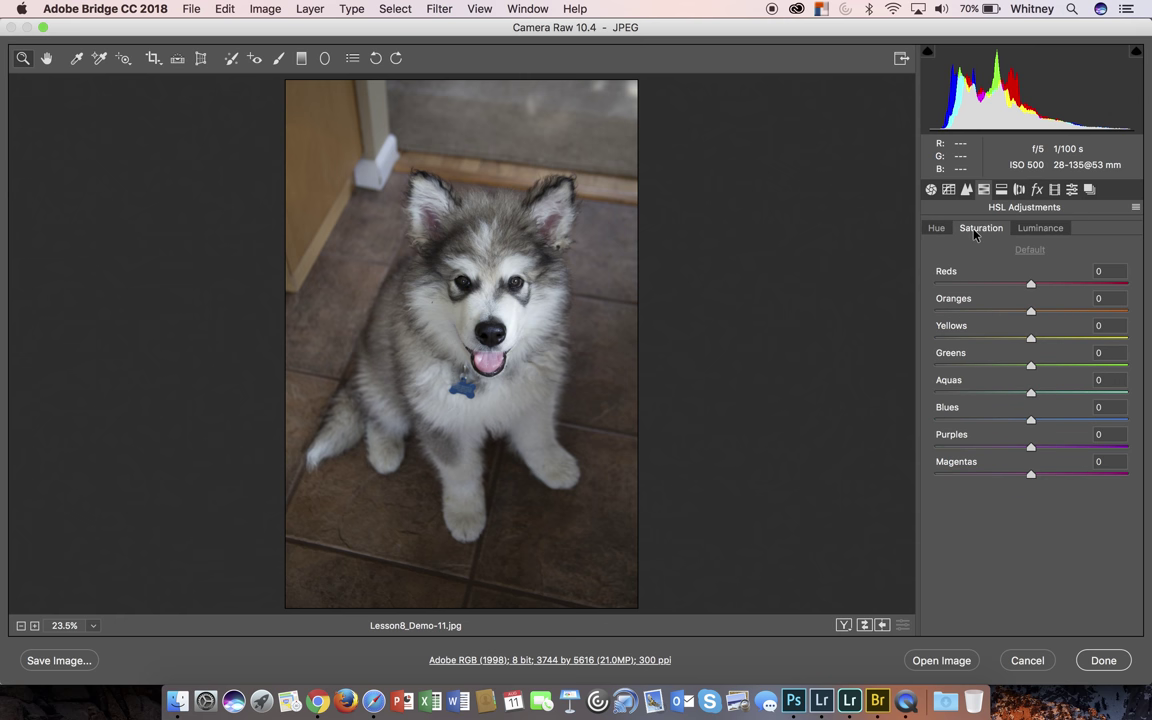
Step: View the HSL Luminance tab, then switch to the Hue tab with all eight colours at 0
{"action": "left_click", "coordinate": [1046, 232]}
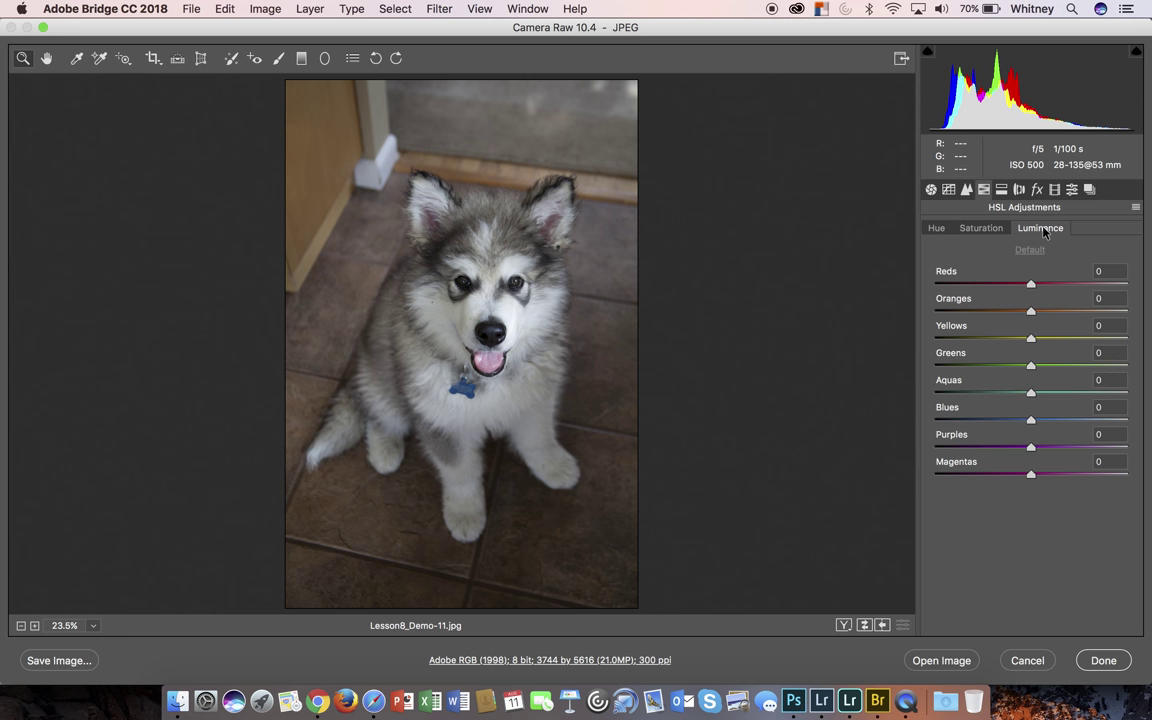
{"action": "left_click", "coordinate": [936, 228]}
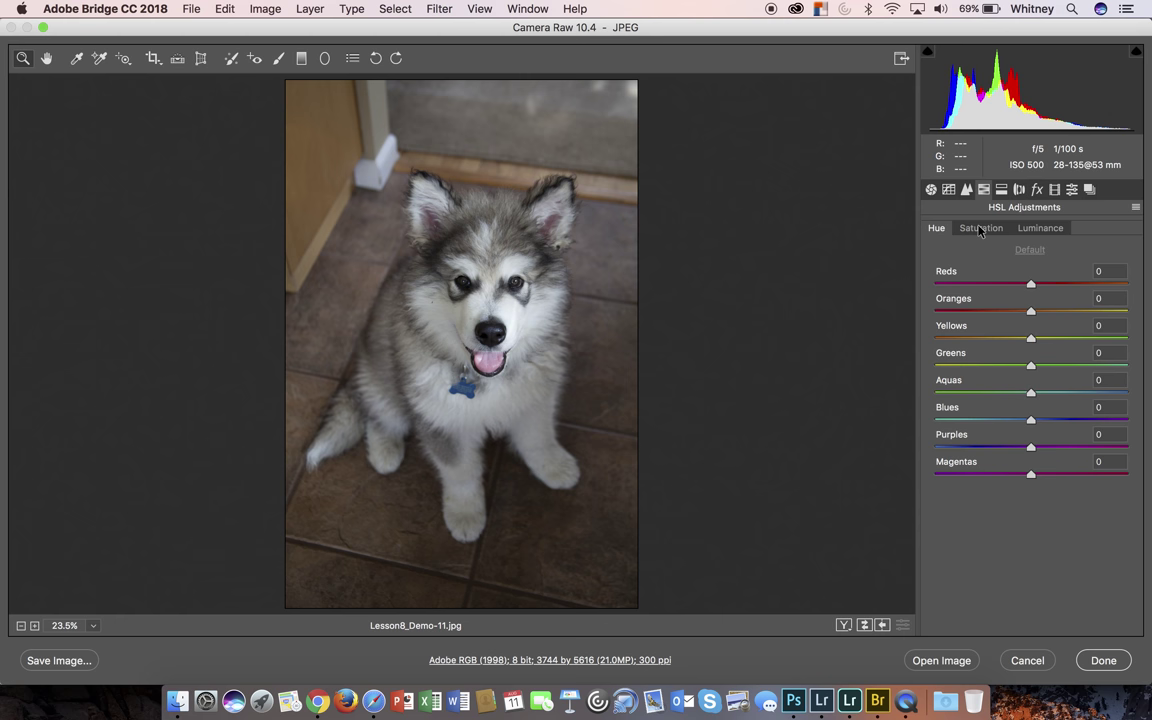
{"action": "left_click", "coordinate": [977, 230]}
{"action": "left_click", "coordinate": [940, 228]}
Step: Glance at Split Toning, enable Lens Corrections profile corrections, then view the Effects panel
{"action": "left_click", "coordinate": [1001, 190]}
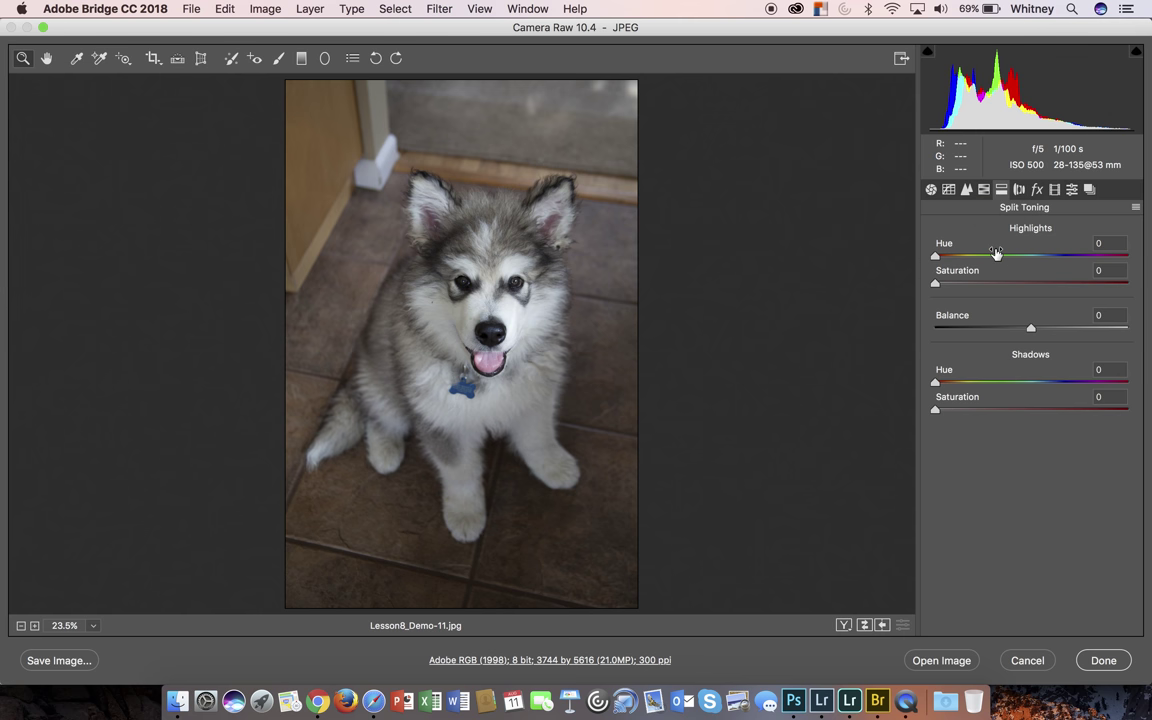
{"action": "left_click", "coordinate": [1020, 190]}
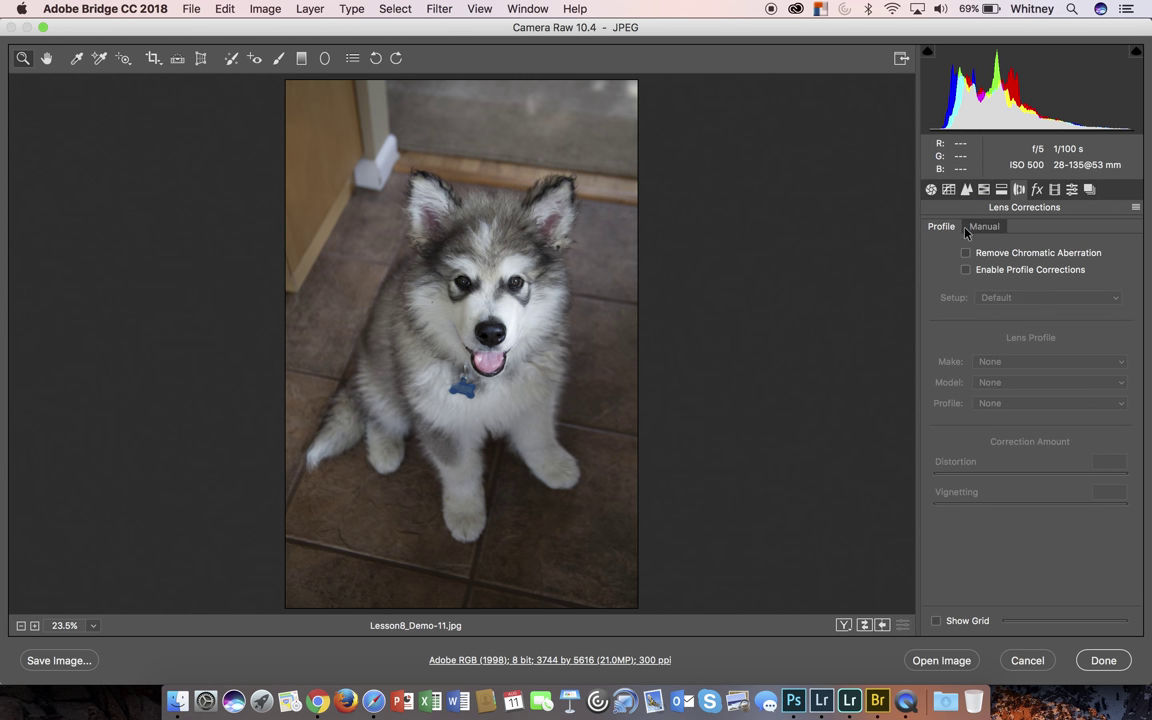
{"action": "left_click", "coordinate": [985, 227]}
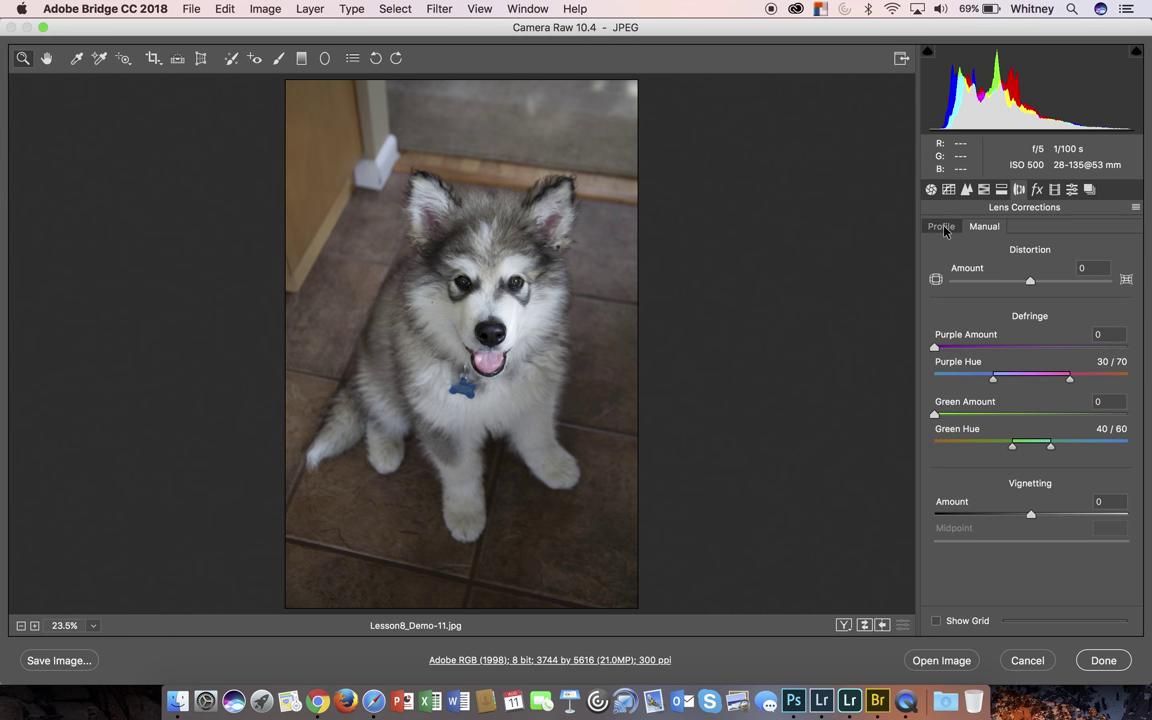
{"action": "left_click", "coordinate": [943, 228]}
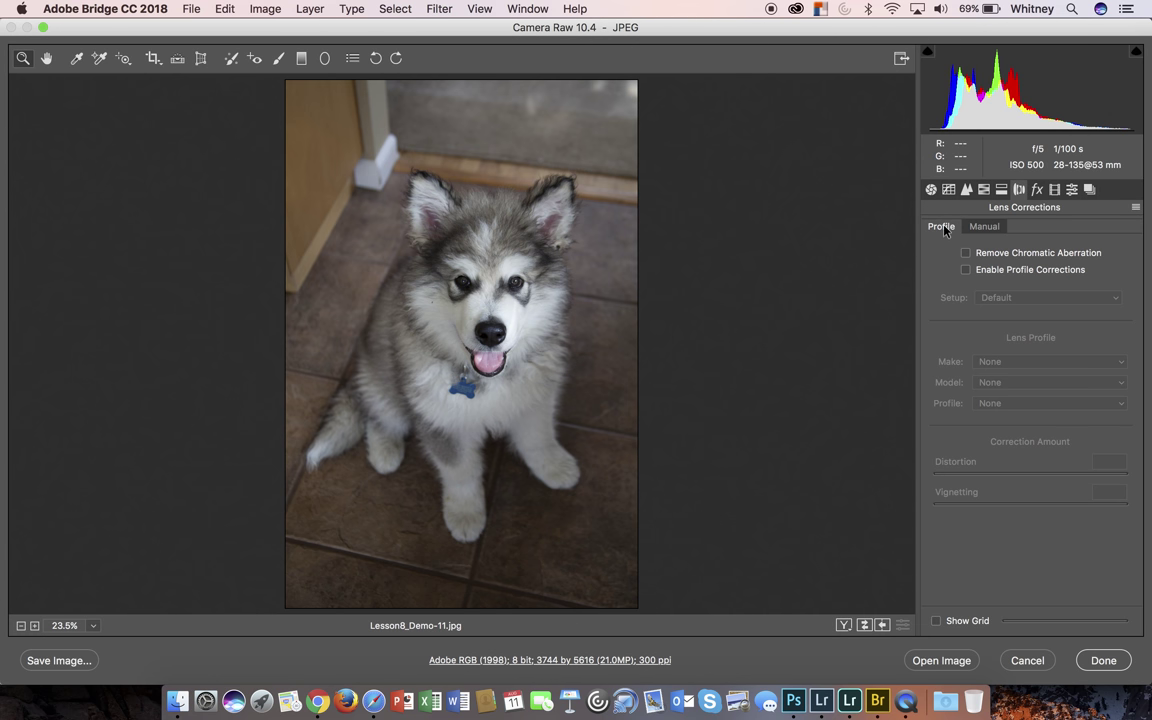
{"action": "left_click", "coordinate": [966, 271]}
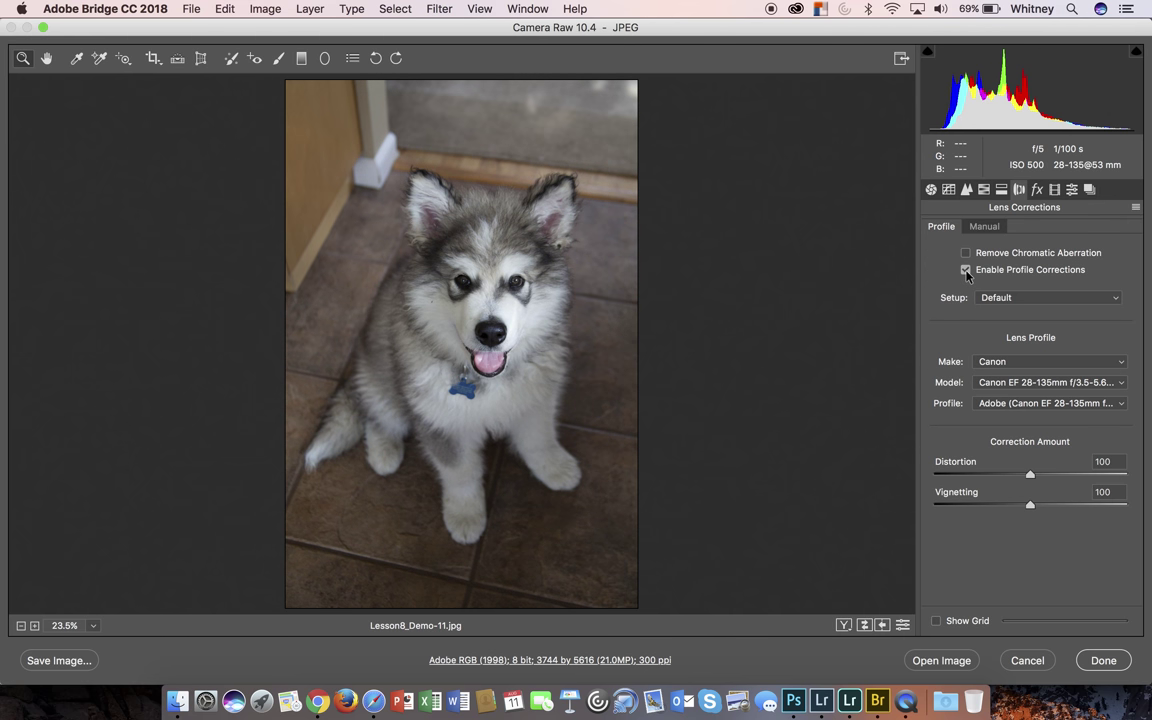
{"action": "left_click", "coordinate": [1037, 191]}
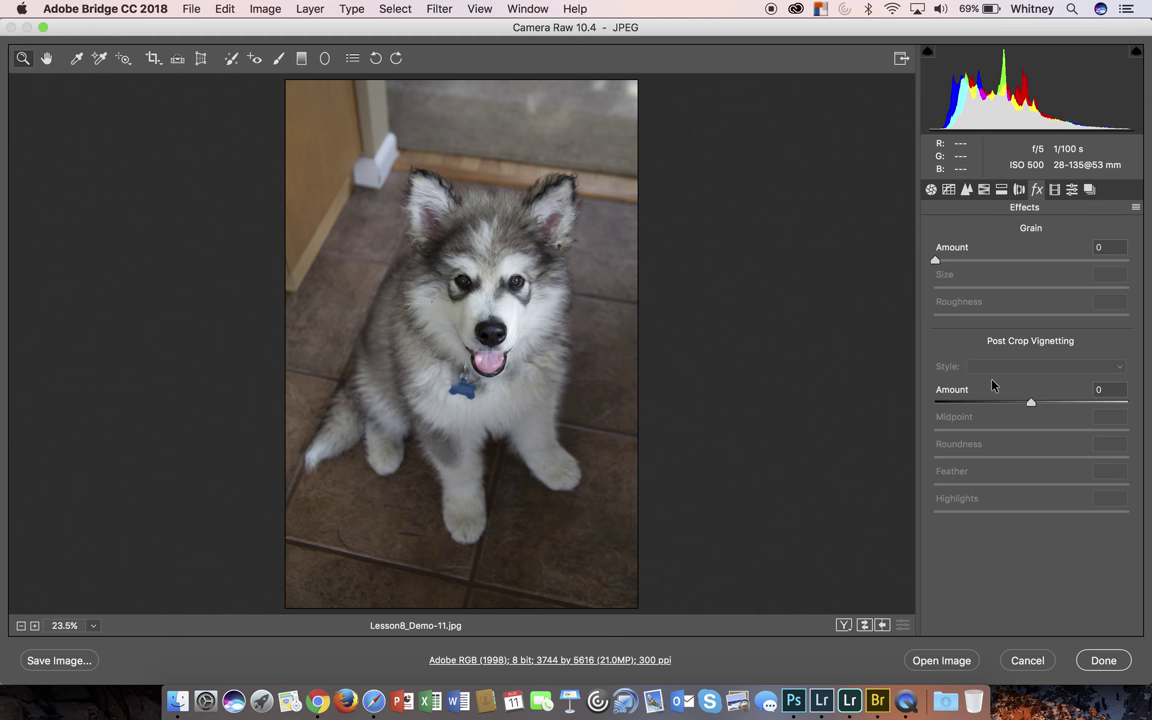
Step: Pass through Camera Calibration to the Presets panel listing its preset groups
{"action": "left_click", "coordinate": [1055, 190]}
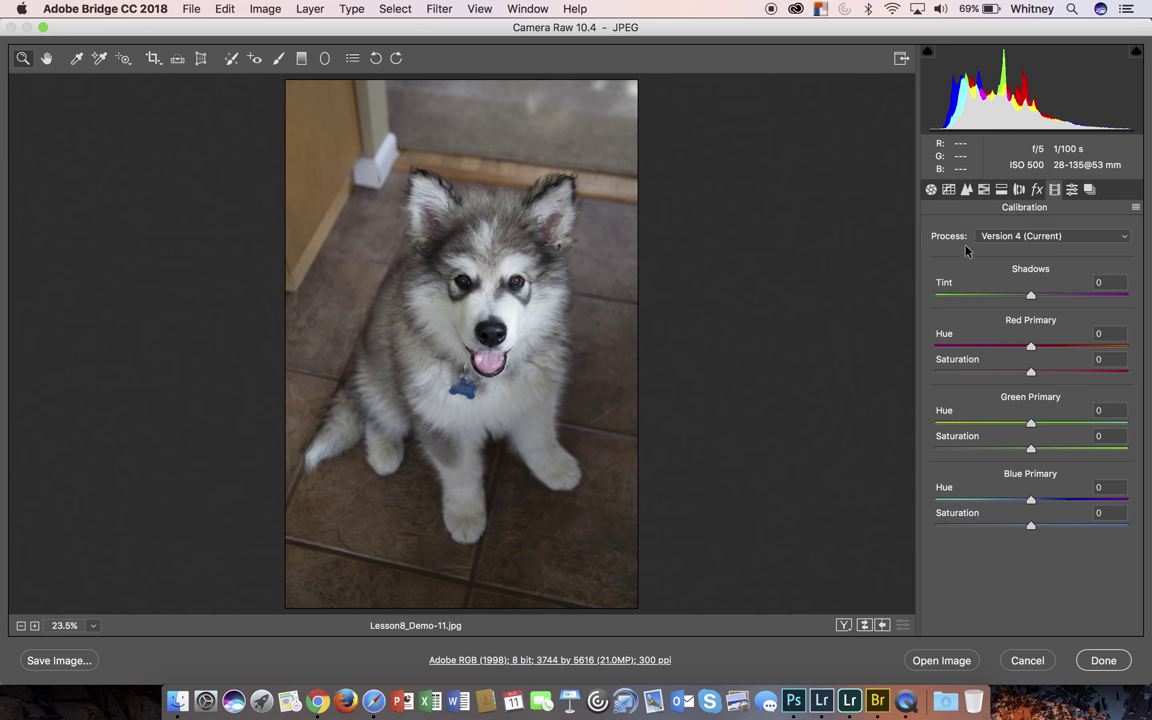
{"action": "left_click", "coordinate": [1072, 190]}
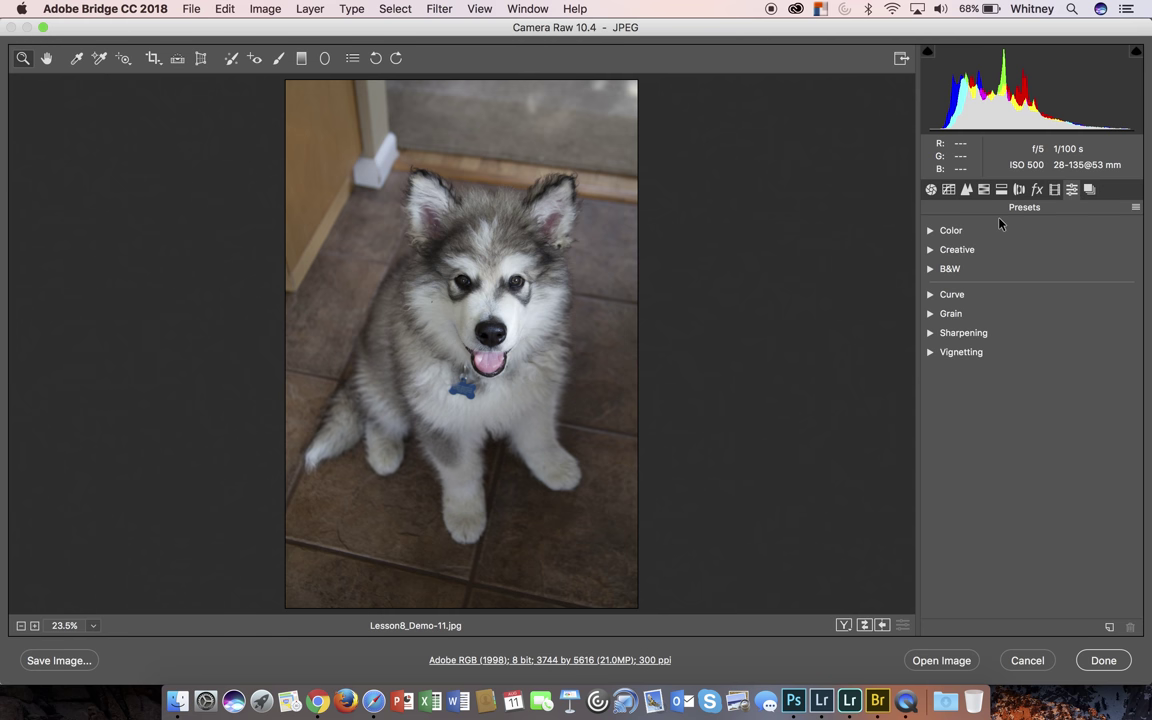
Step: Expand and collapse the Color, Creative and B&W preset groups, then view Snapshots and return to Basic
{"action": "left_click", "coordinate": [929, 231]}
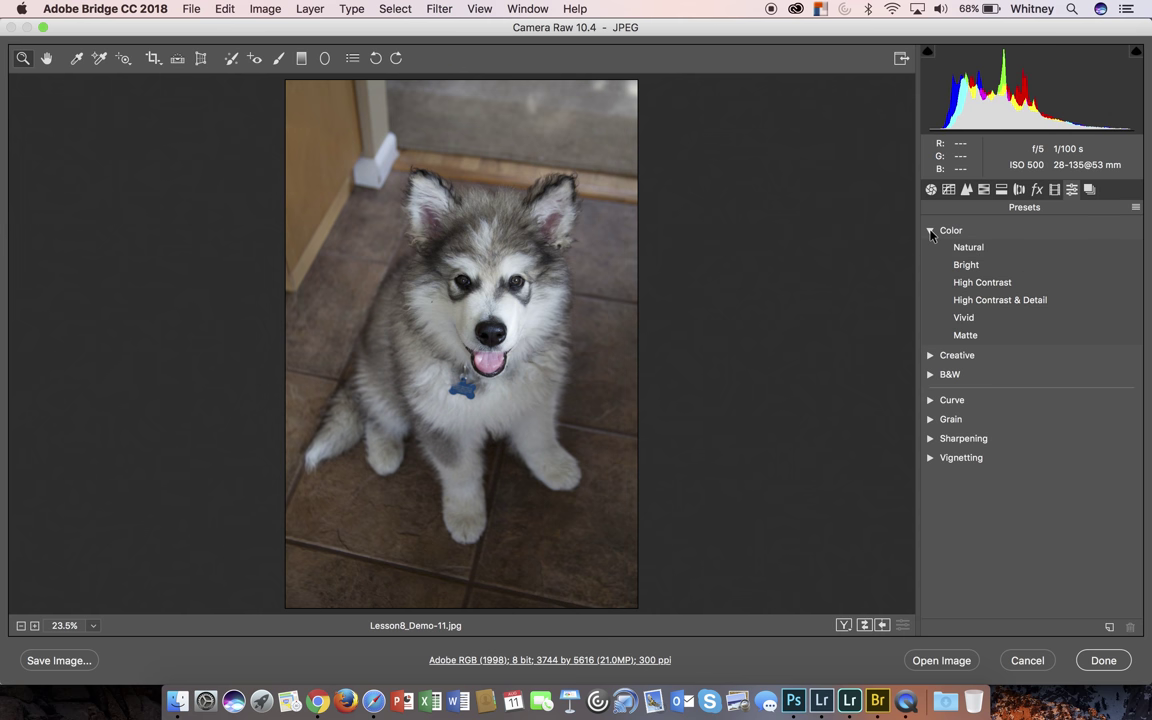
{"action": "left_click", "coordinate": [931, 232]}
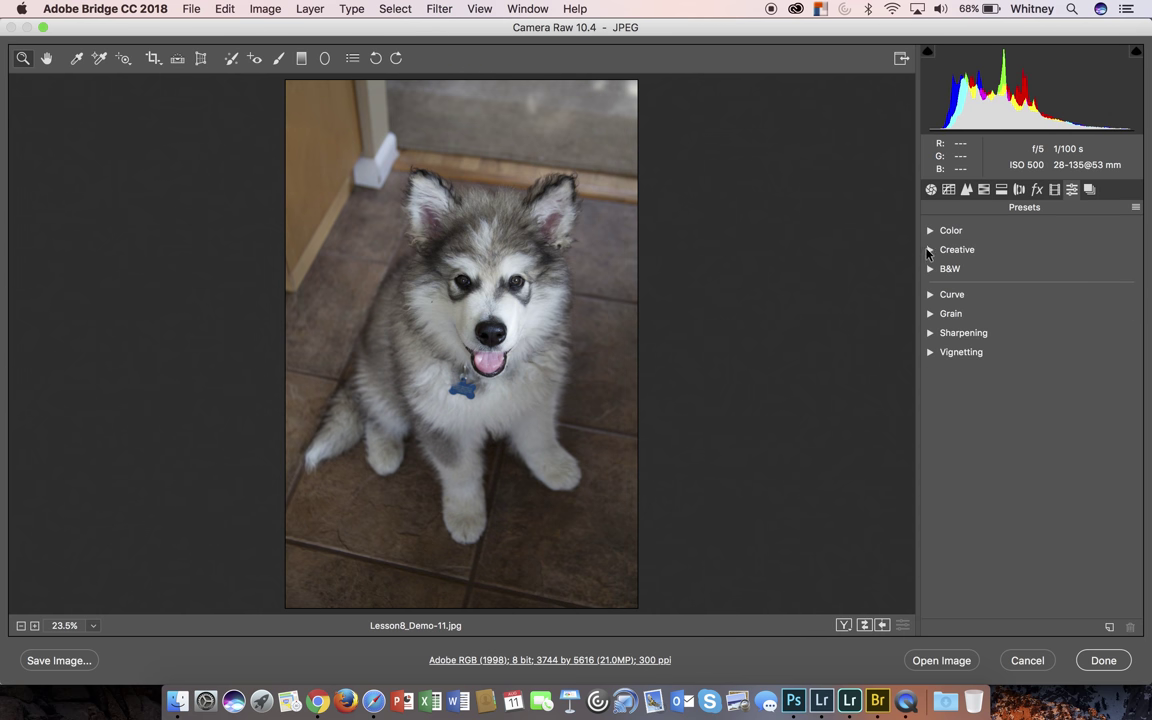
{"action": "left_click", "coordinate": [929, 250]}
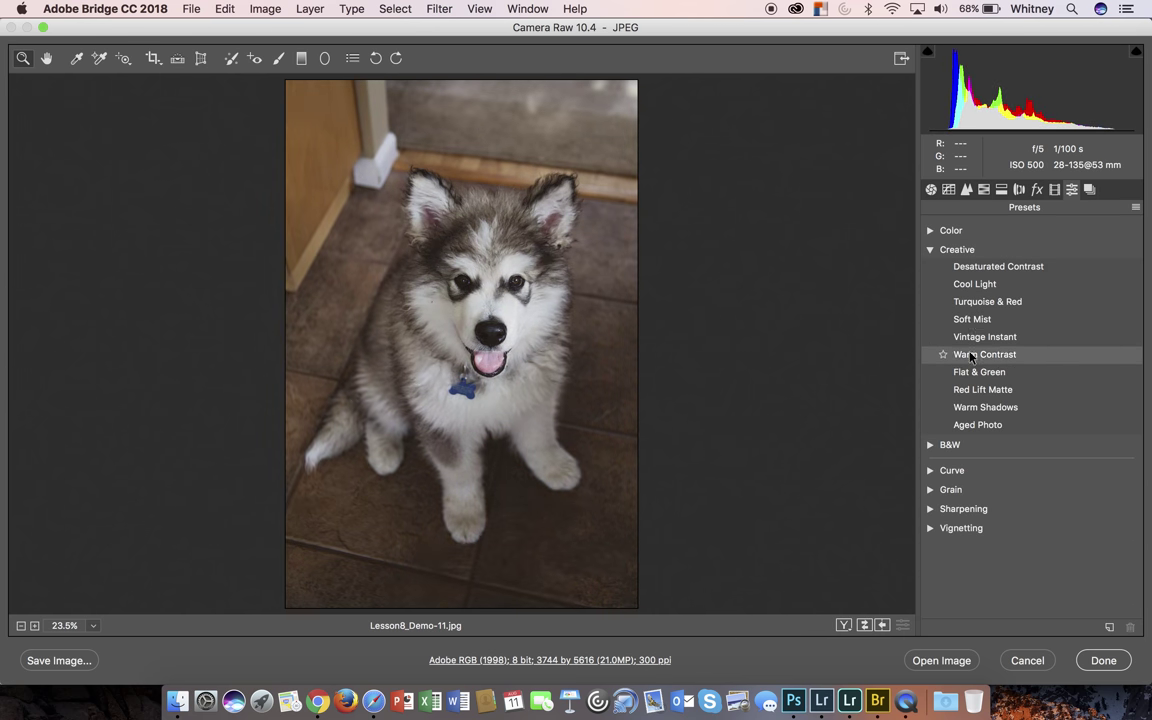
{"action": "left_click", "coordinate": [929, 250]}
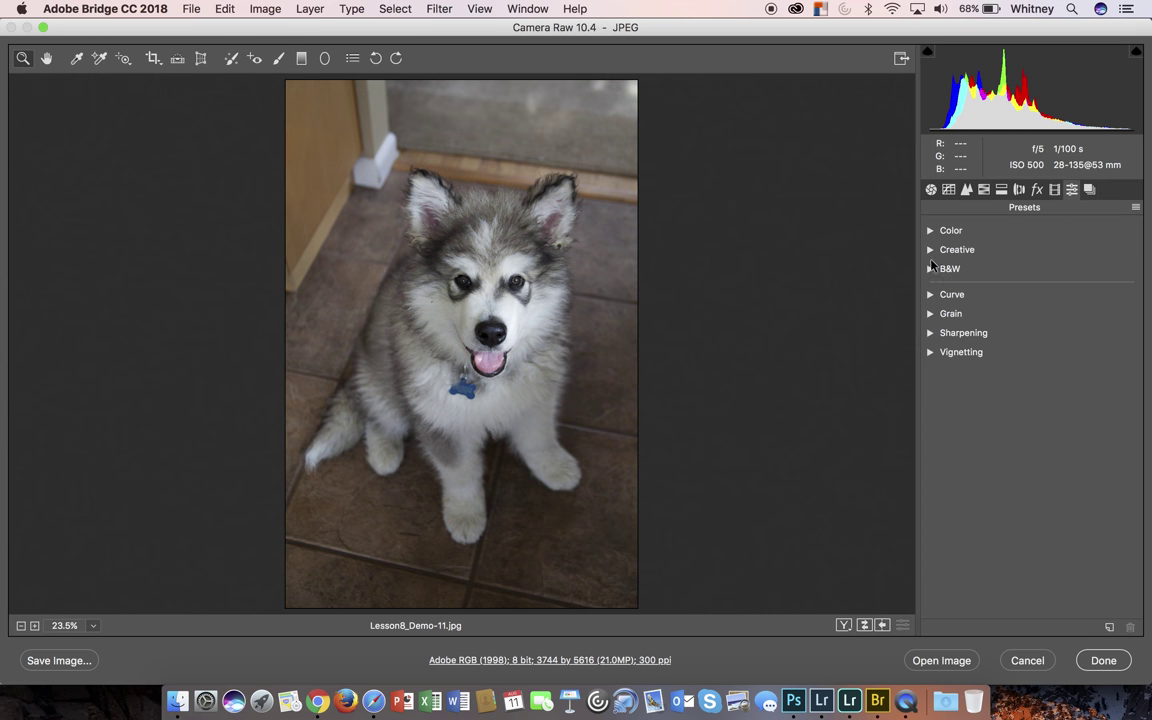
{"action": "left_click", "coordinate": [930, 270]}
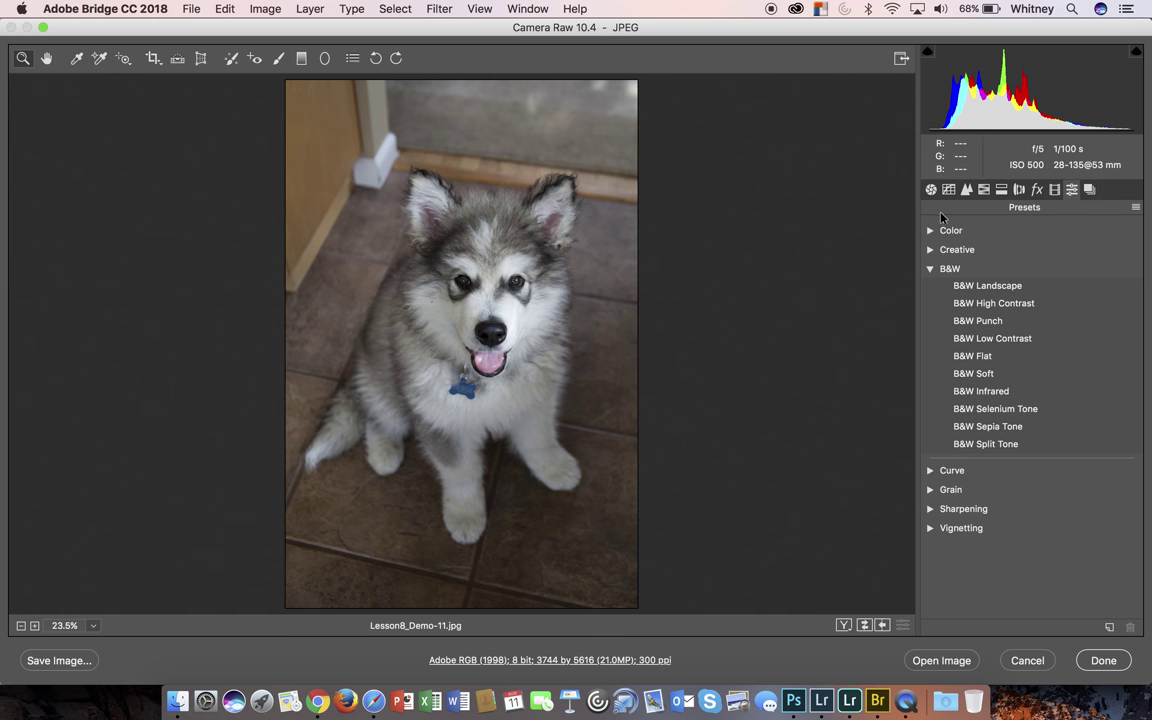
{"action": "left_click", "coordinate": [929, 268]}
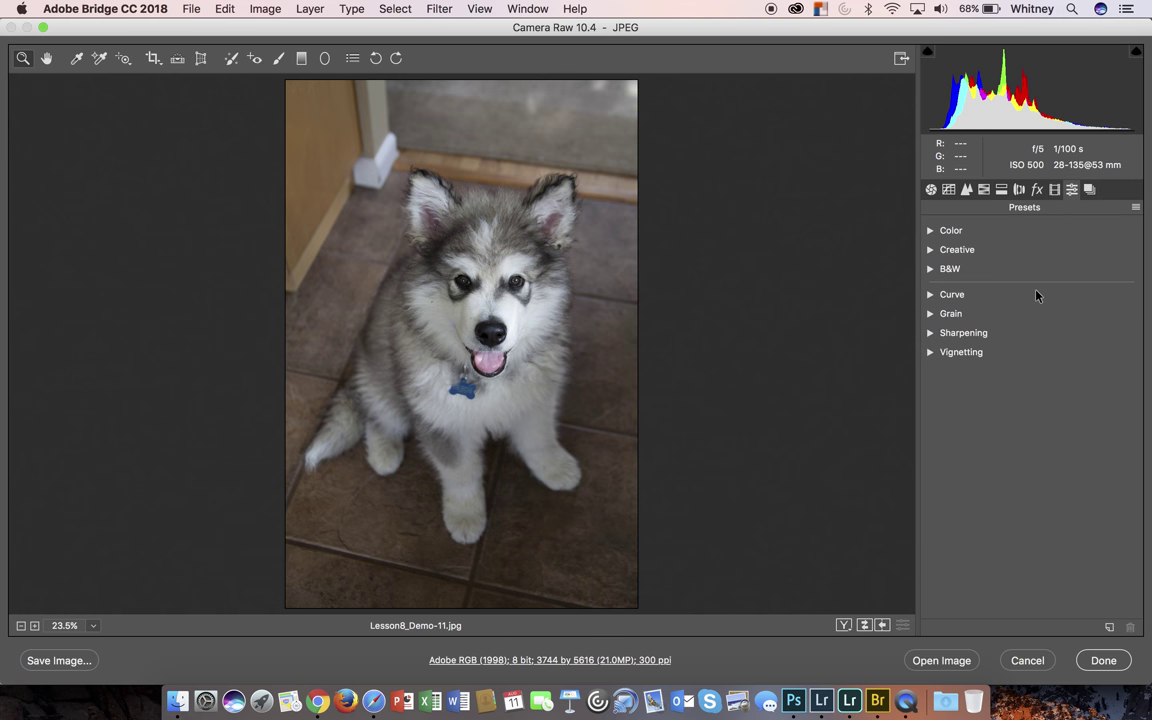
{"action": "left_click", "coordinate": [1091, 190]}
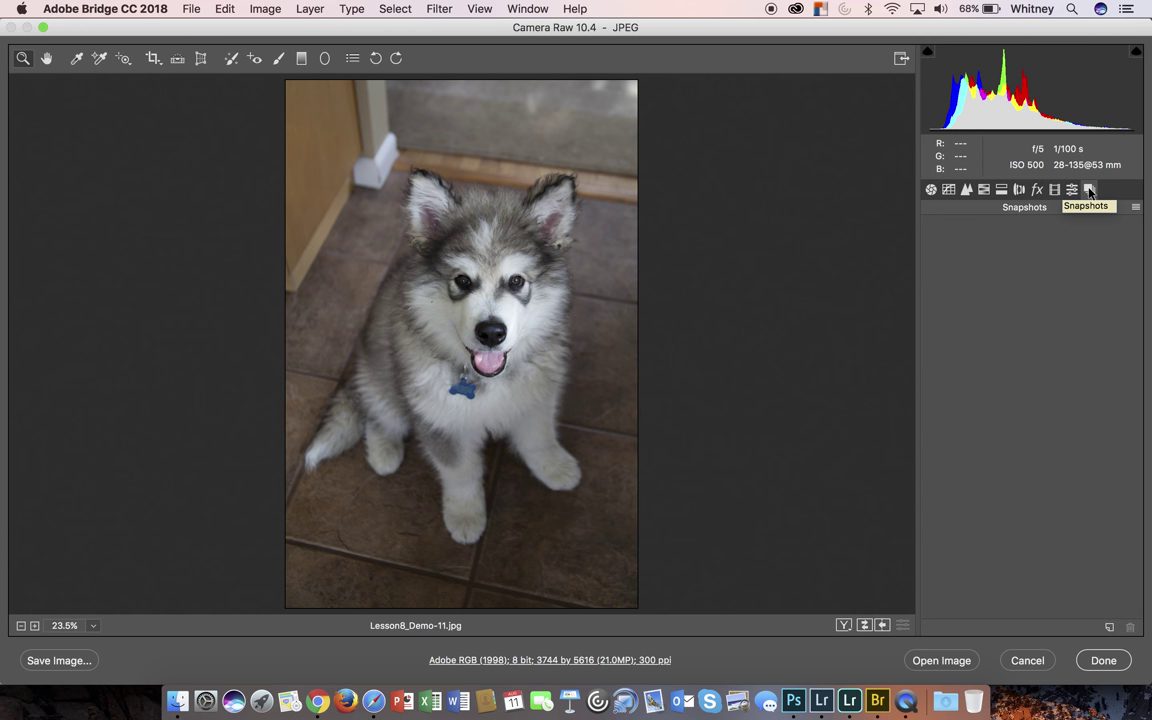
{"action": "left_click", "coordinate": [930, 190]}
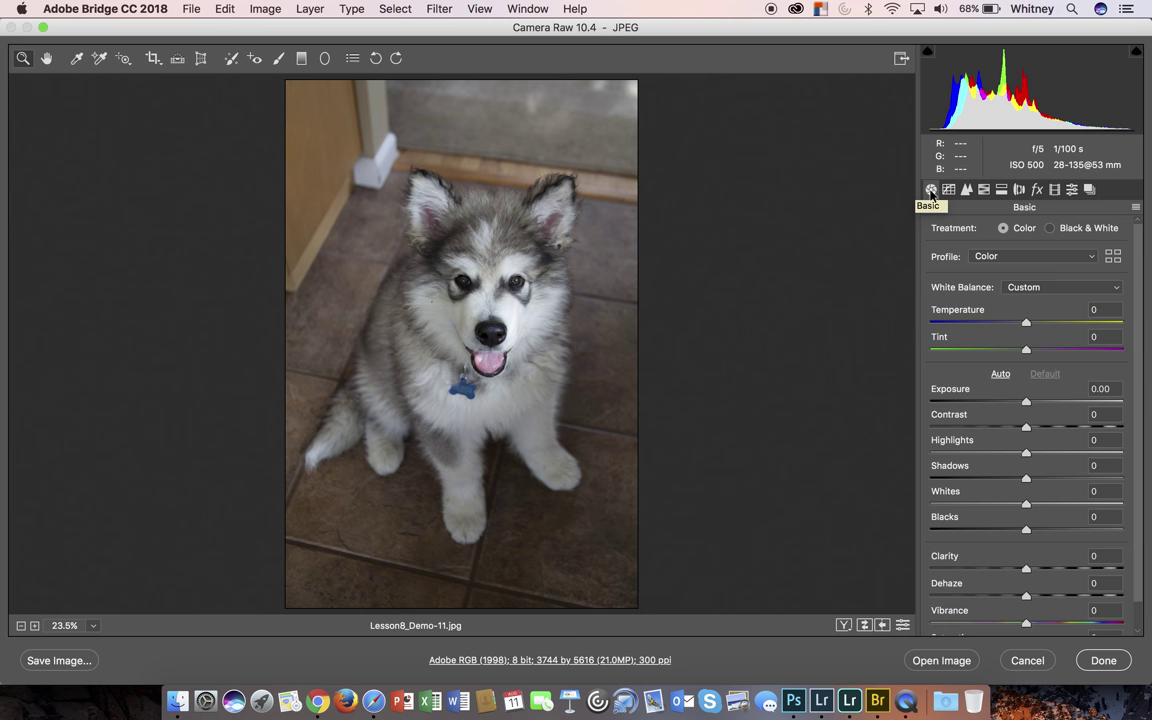
Step: Revisit the Lens Corrections and HSL Adjustments panels, then return to the Basic panel
{"action": "left_click", "coordinate": [1019, 189]}
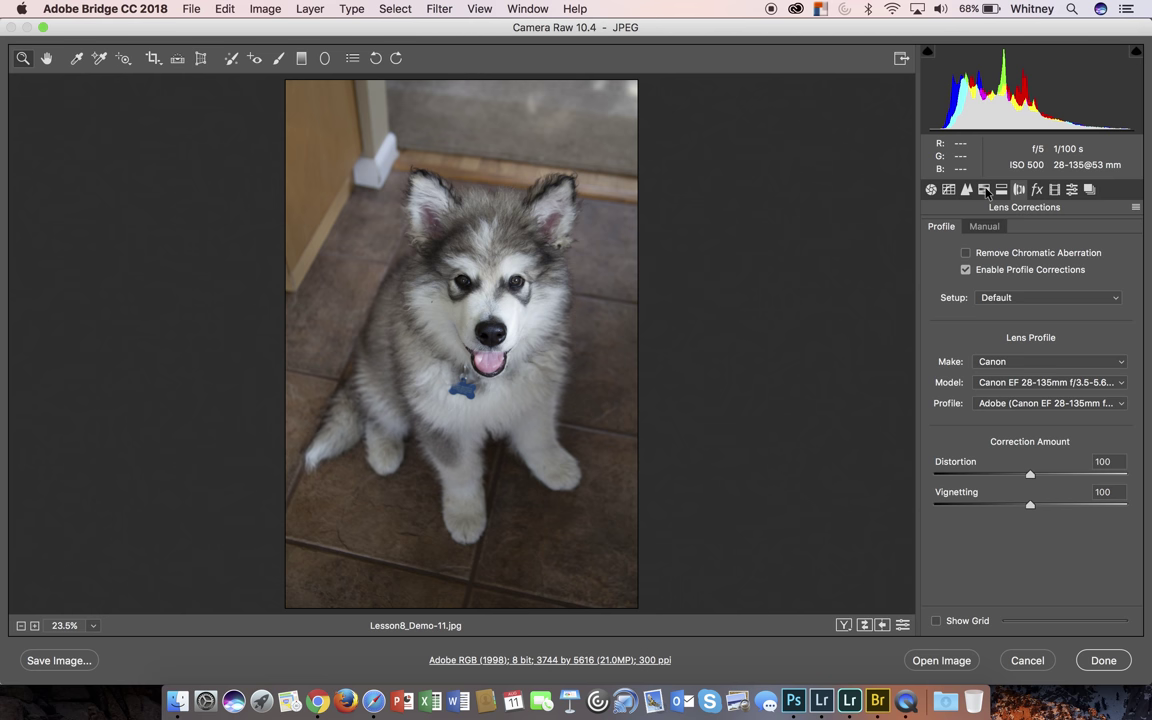
{"action": "left_click", "coordinate": [985, 190]}
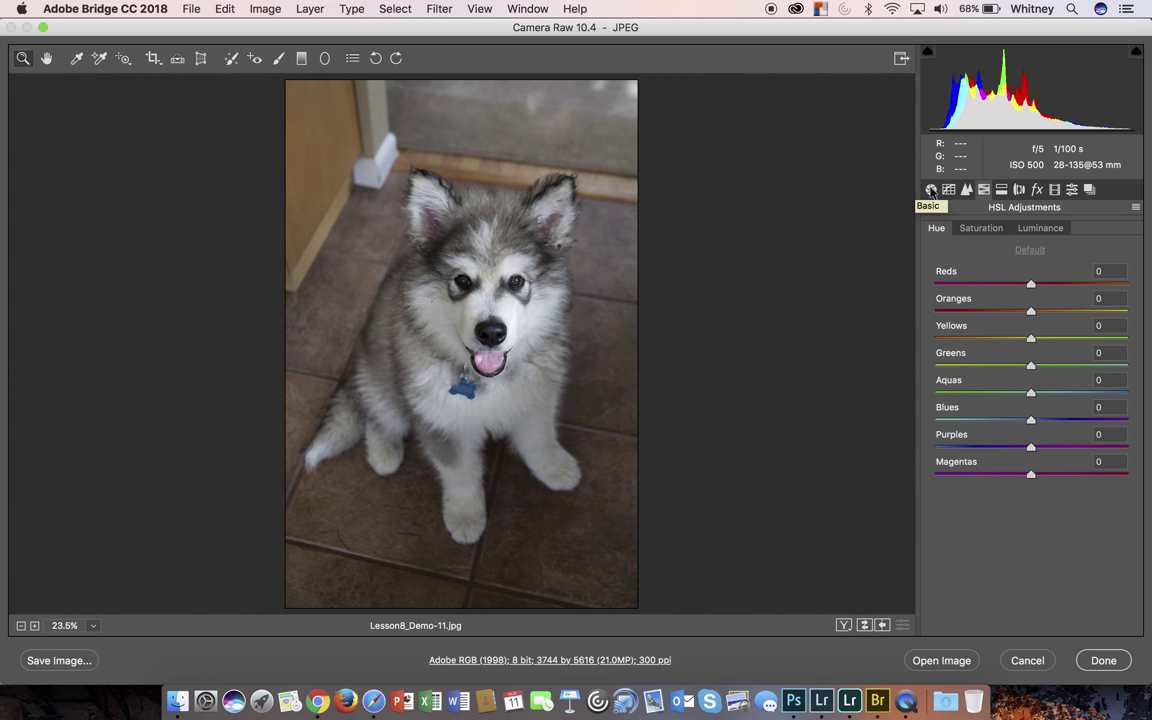
{"action": "left_click", "coordinate": [931, 190]}
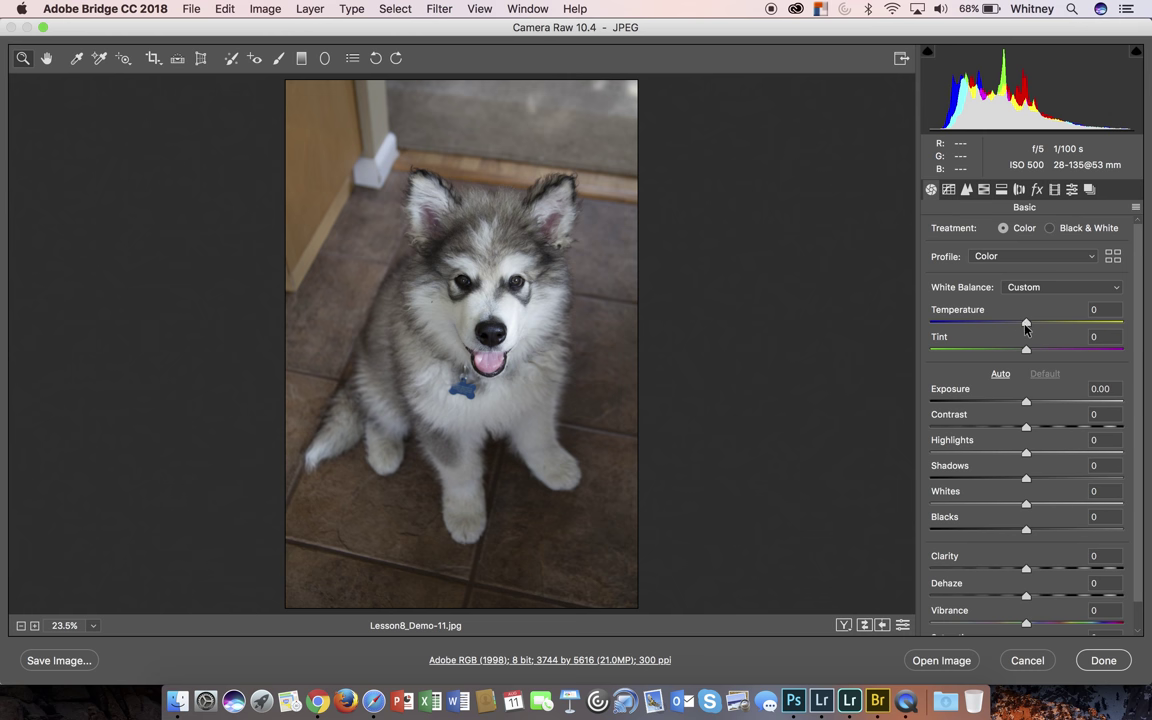
Step: Set Temperature to +7, Exposure +0.15, Contrast +14 and Highlights -28
{"action": "left_click_drag", "start_coordinate": [1026, 325], "coordinate": [1031, 324]}
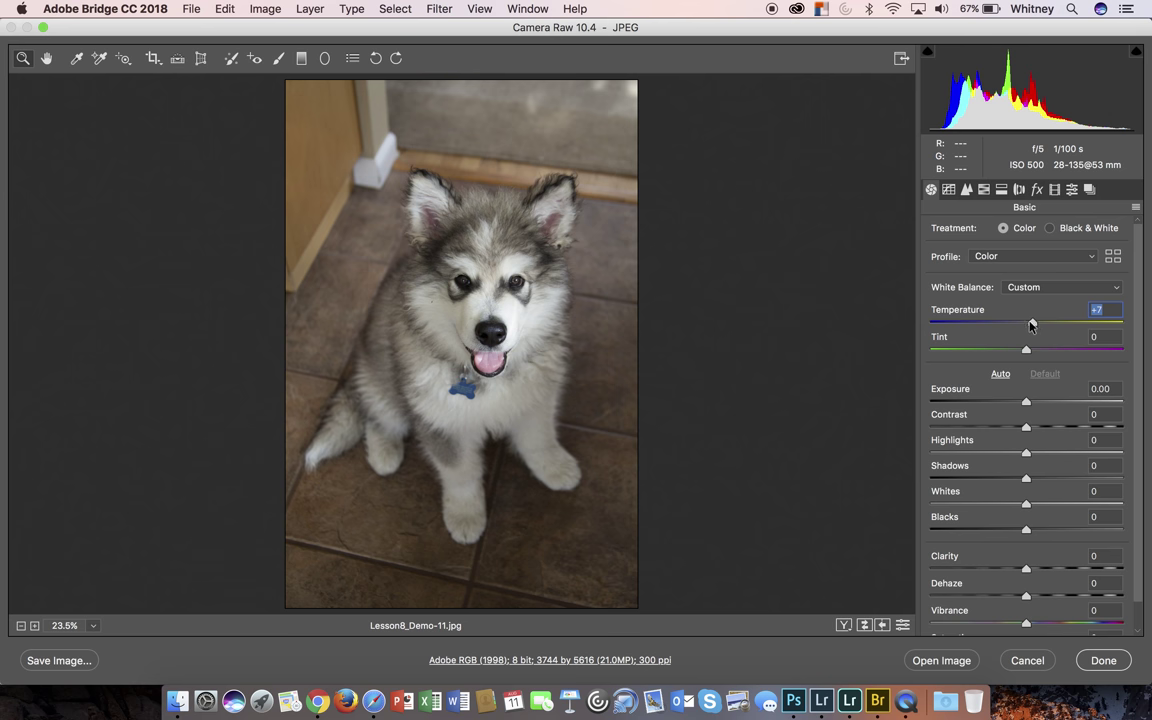
{"action": "left_click_drag", "start_coordinate": [1027, 399], "coordinate": [1031, 404]}
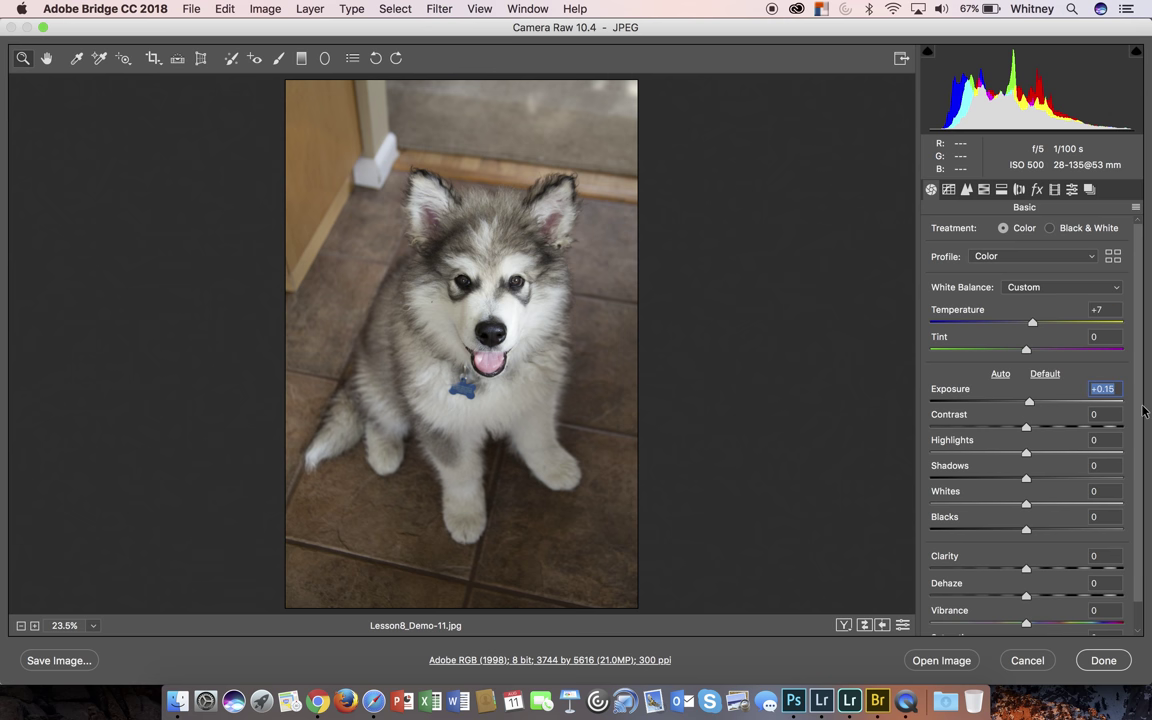
{"action": "scroll", "coordinate": [1090, 405], "scroll_direction": "down", "scroll_amount": 1}
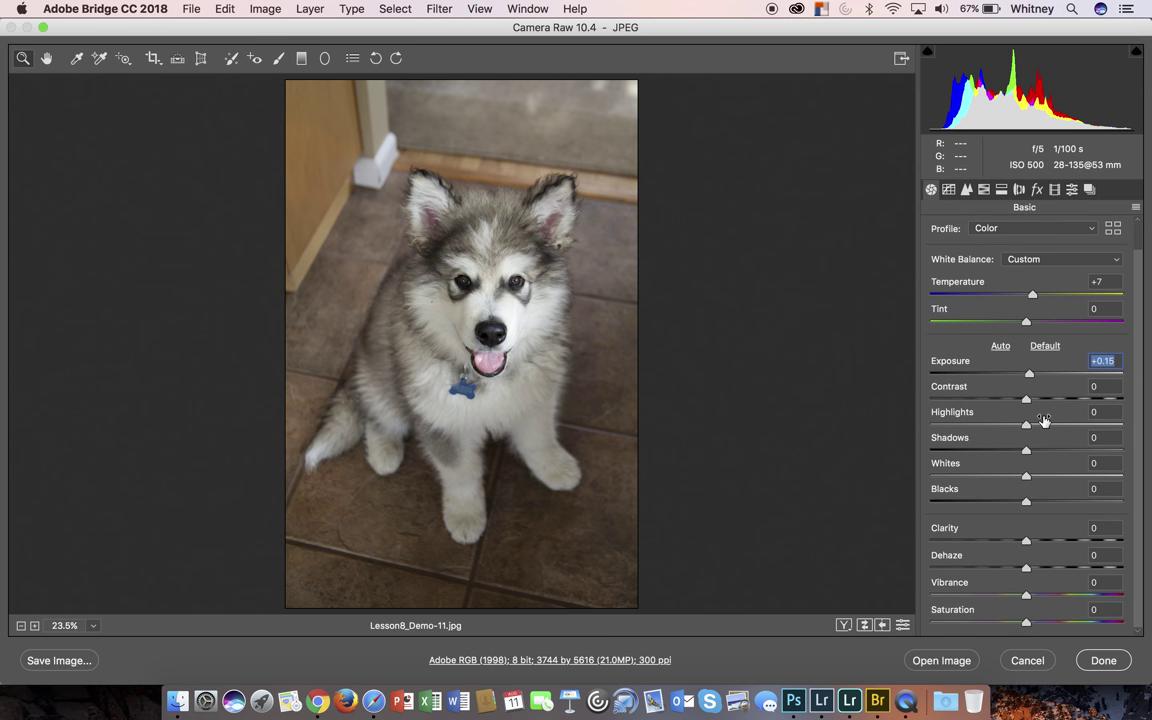
{"action": "left_click_drag", "start_coordinate": [1026, 399], "coordinate": [999, 428]}
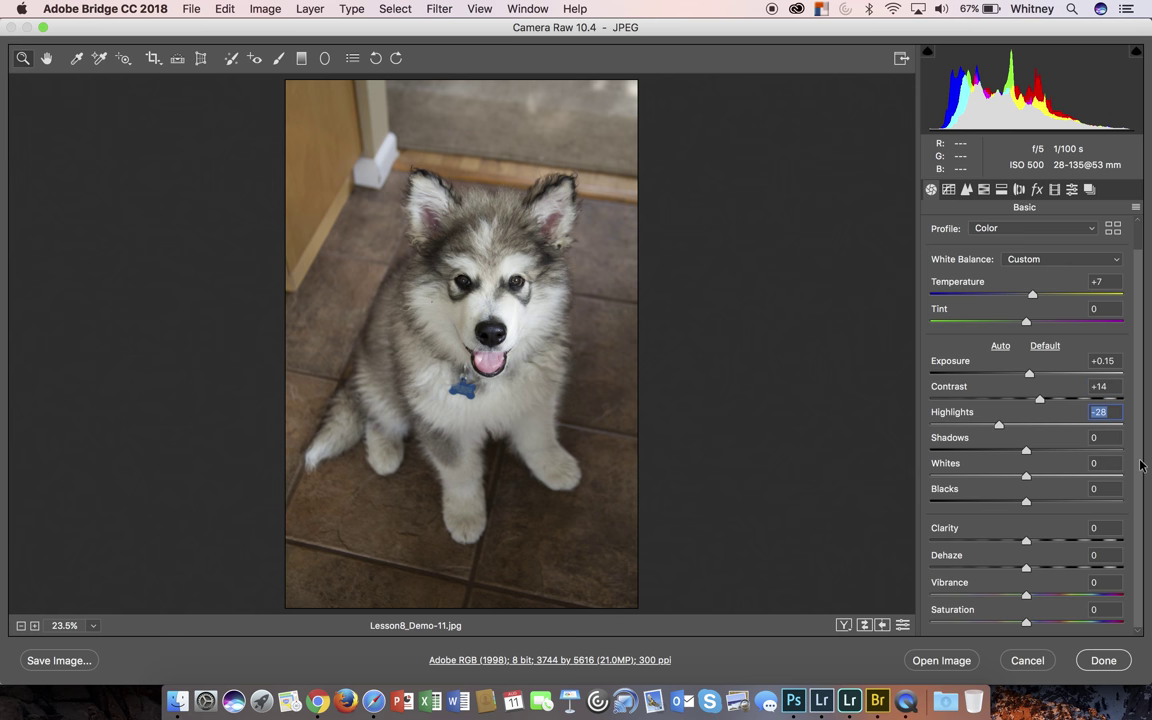
Step: Raise Clarity to +15 and Saturation to +12, then commit the edits back to Bridge with Done
{"action": "left_click_drag", "start_coordinate": [1026, 547], "coordinate": [1041, 548]}
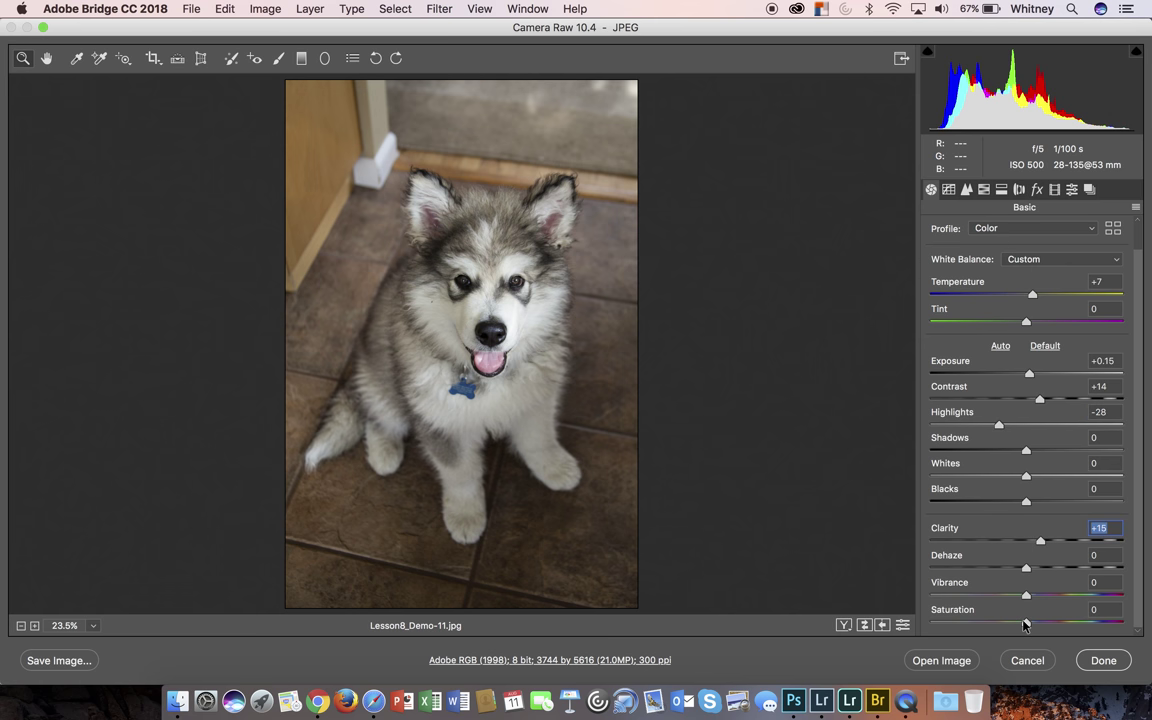
{"action": "left_click_drag", "start_coordinate": [1024, 625], "coordinate": [1037, 623]}
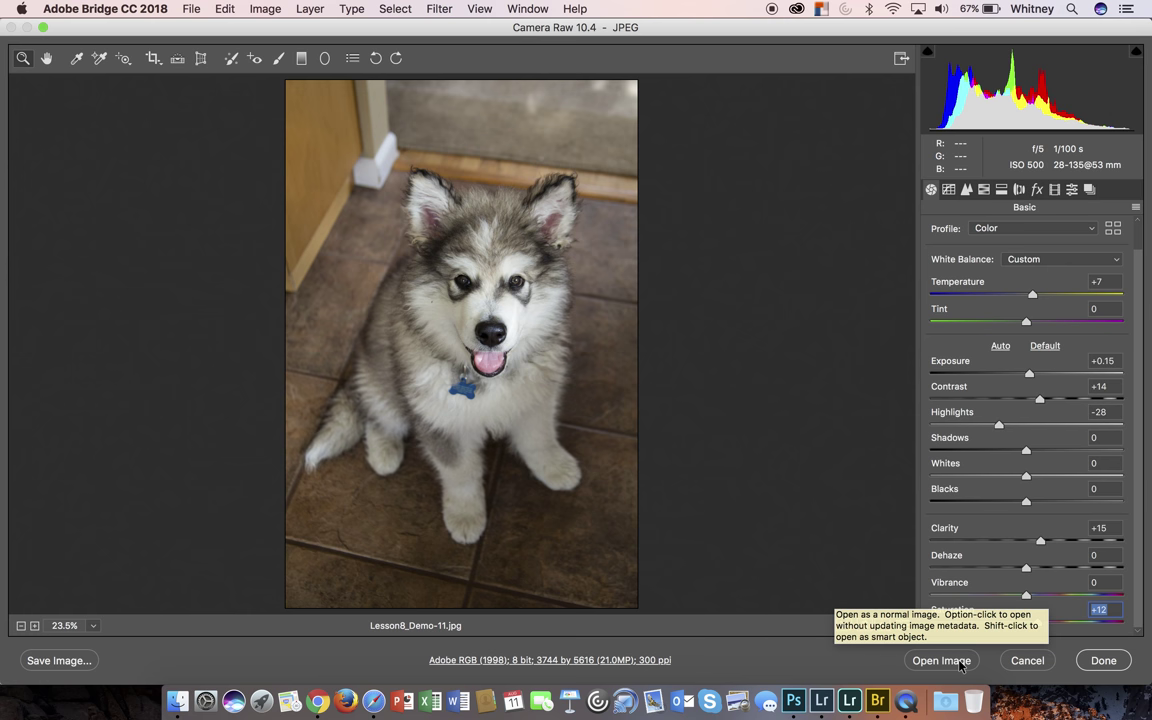
{"action": "left_click", "coordinate": [1104, 661]}
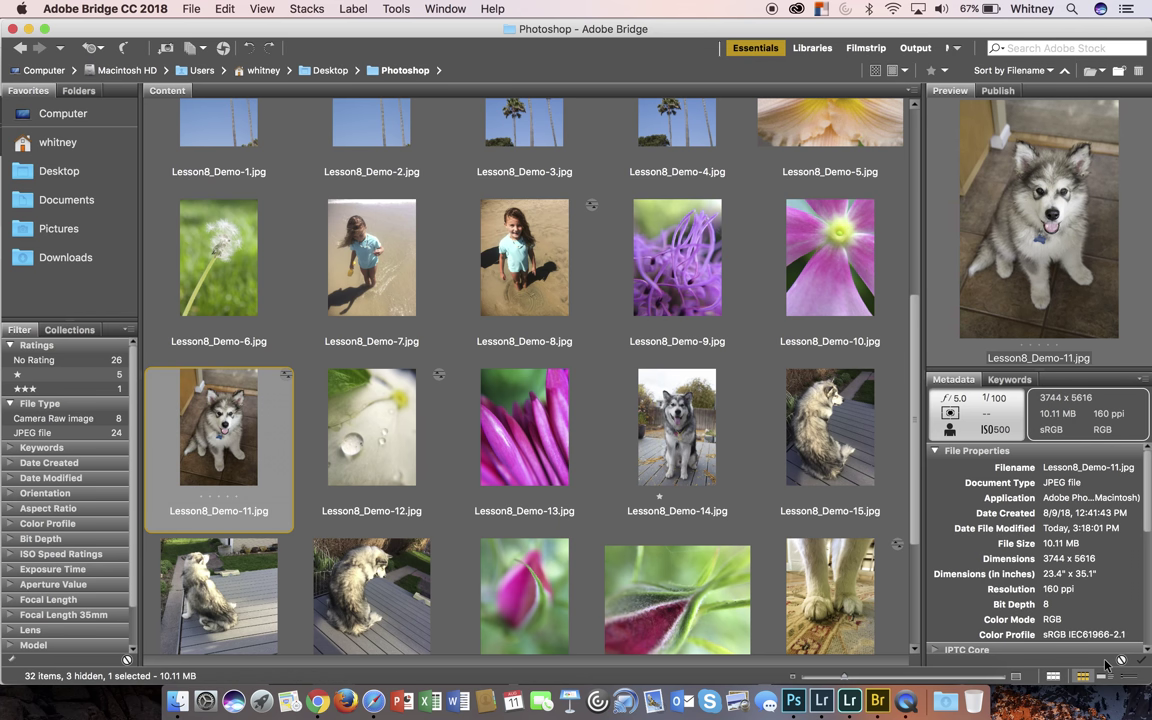